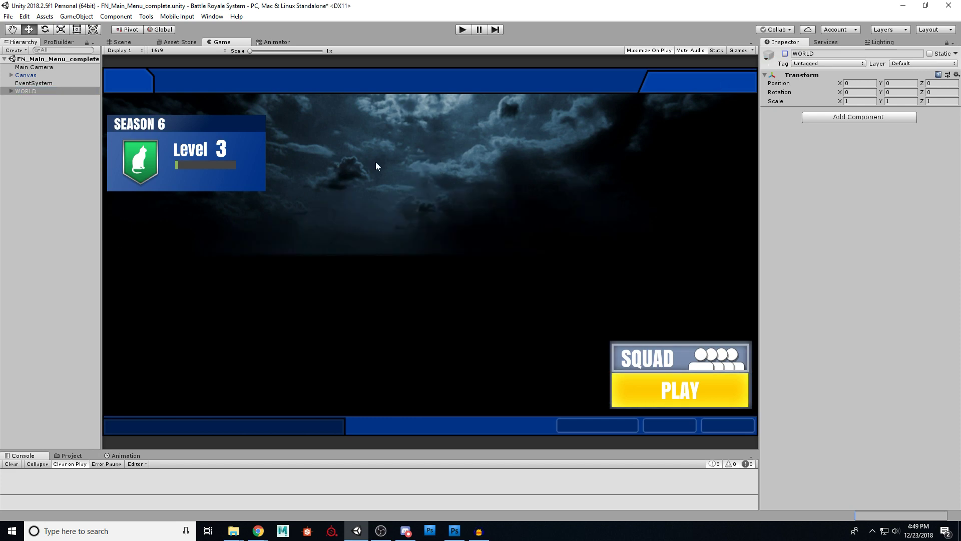
Expand the Canvas hierarchy to show its child groups, with TopBar, BottomBar, StartMatch and PlayerInfo collapsed.
left_click(11, 74, "alt")
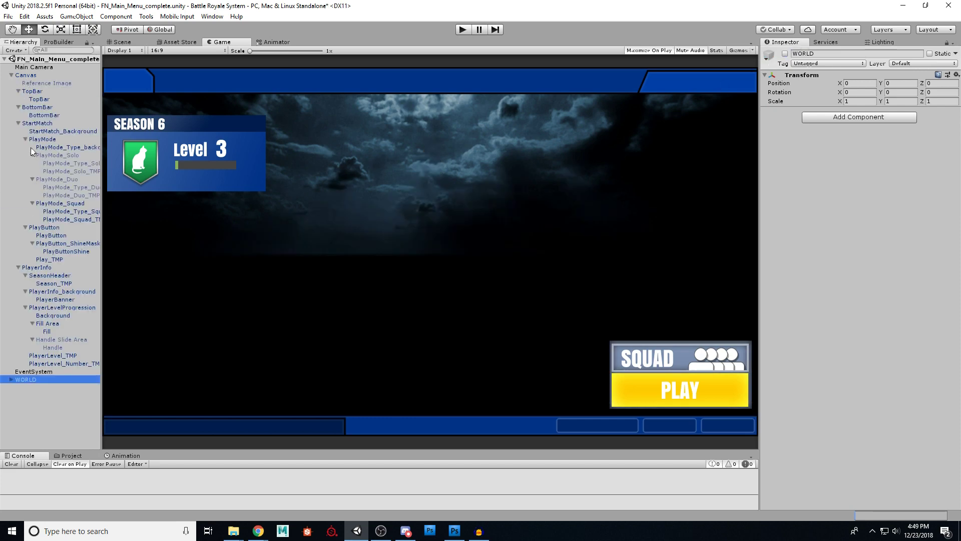
left_click(18, 123)
left_click(18, 107)
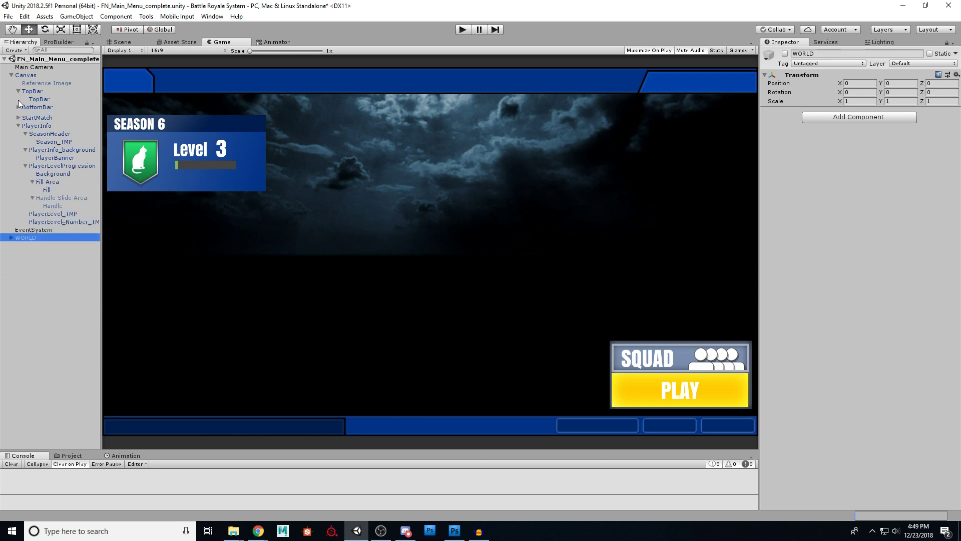
left_click(20, 92)
left_click(19, 91)
left_click(19, 115)
Activate the Reference Image and examine the lobby layout and the player name label up close.
left_click(35, 83)
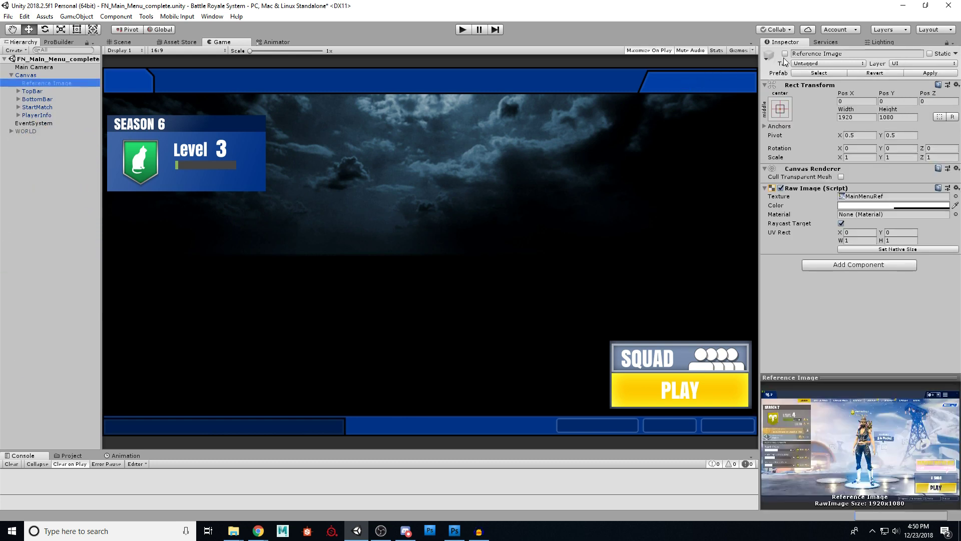
left_click(785, 54)
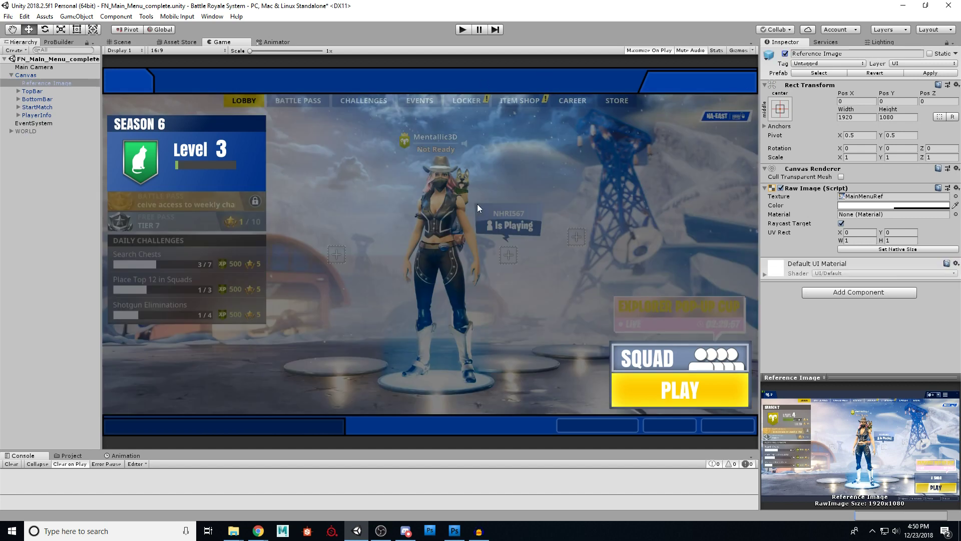
scroll(430, 133, "up", 5)
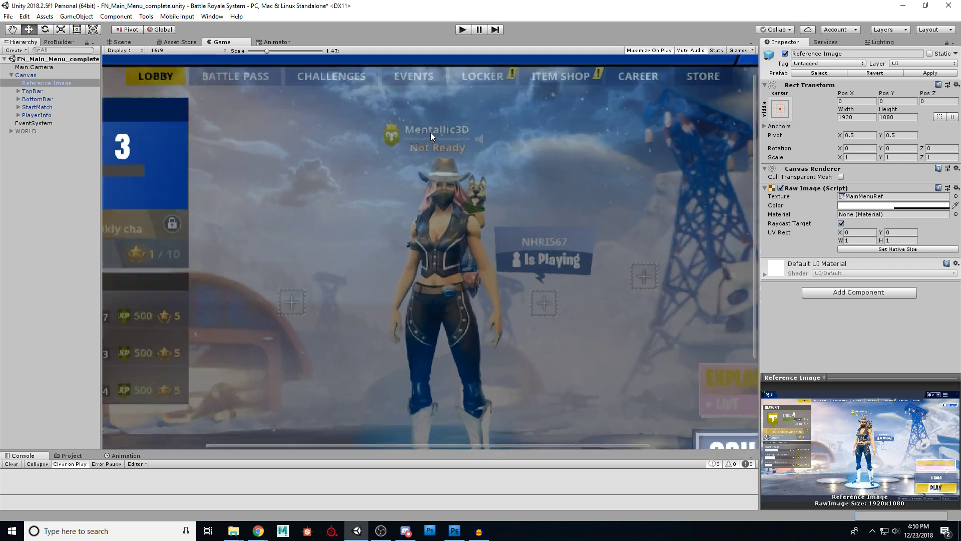
scroll(431, 133, "up", 1)
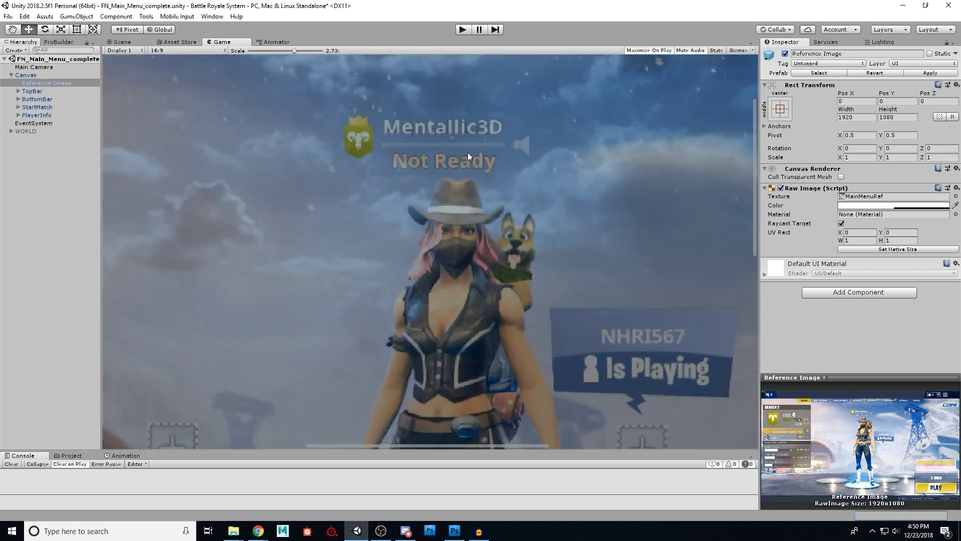
scroll(476, 165, "down", 6)
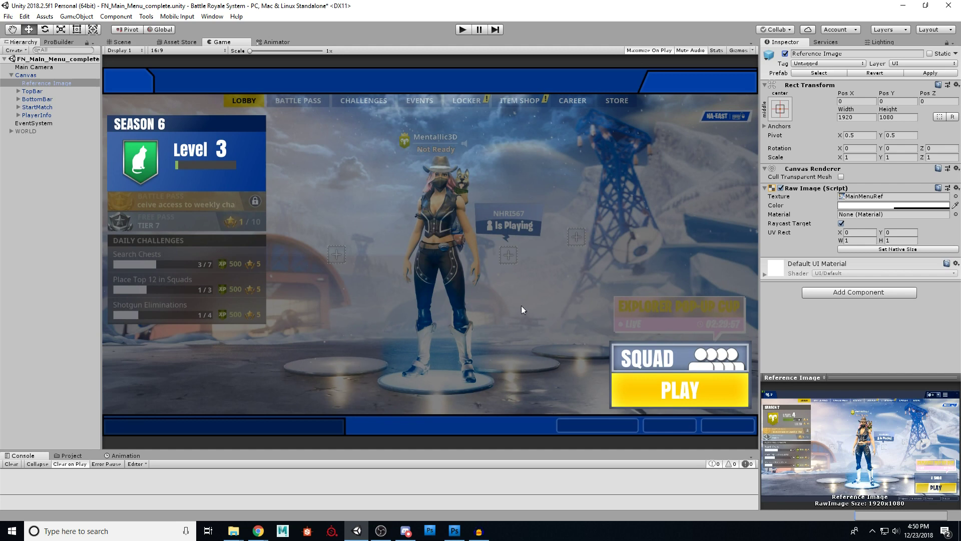
Activate the WORLD object and deactivate the Reference Image.
left_click(30, 131)
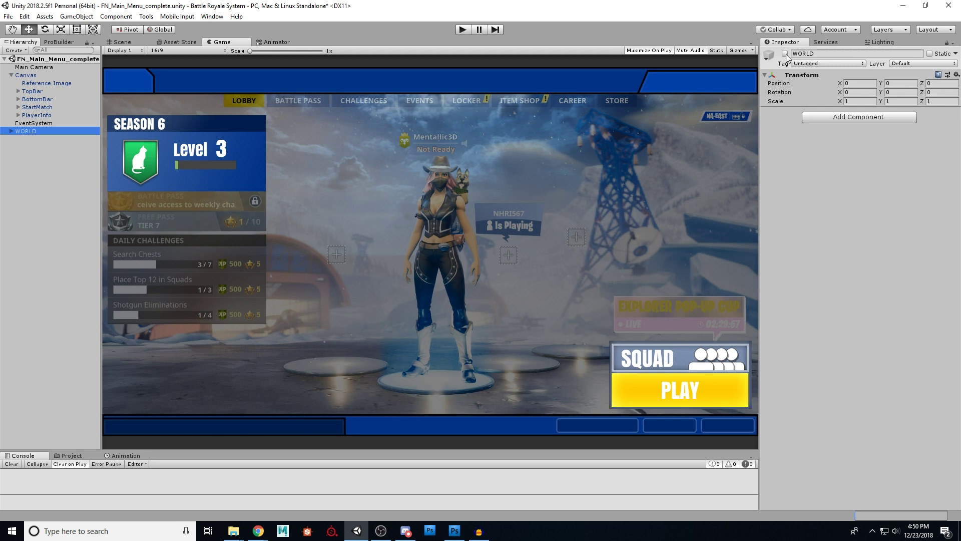
left_click(785, 53)
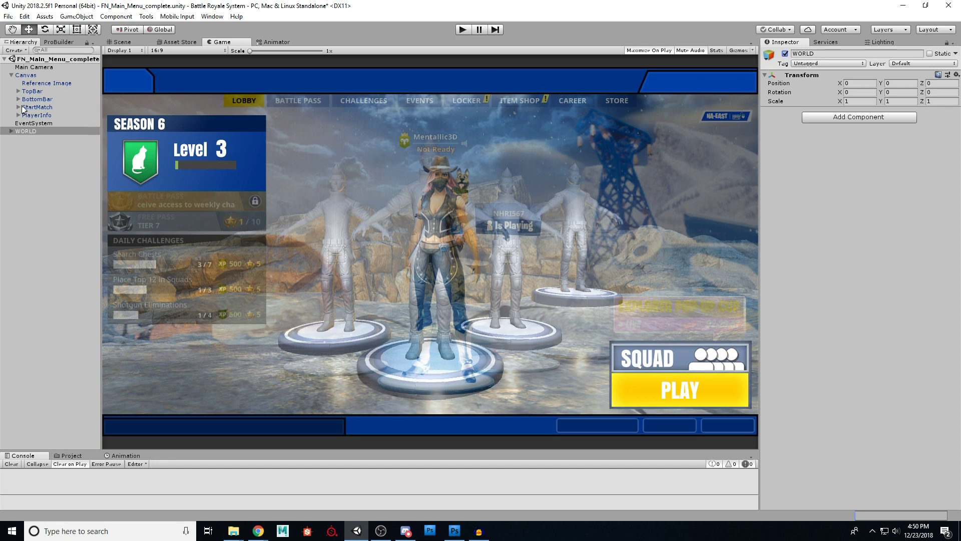
left_click(41, 83)
left_click(785, 53)
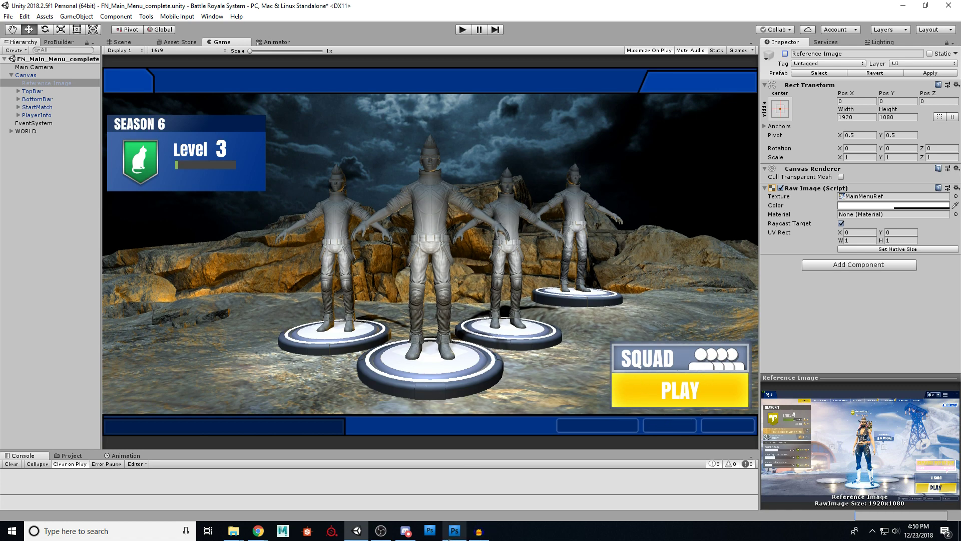
Switch to Photoshop, look through the open banner, palette and shine image documents, and return to Unity.
left_click(454, 531)
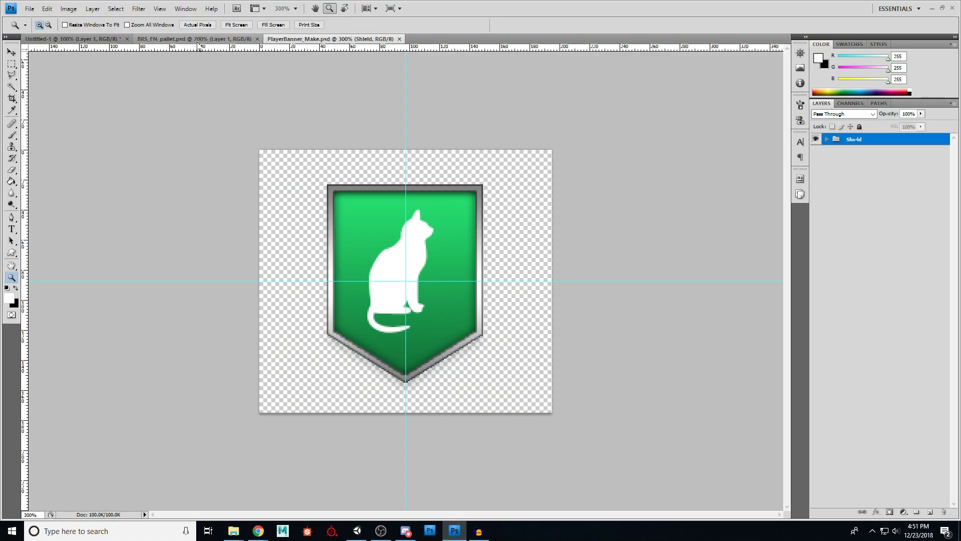
left_click(198, 39)
left_click(98, 39)
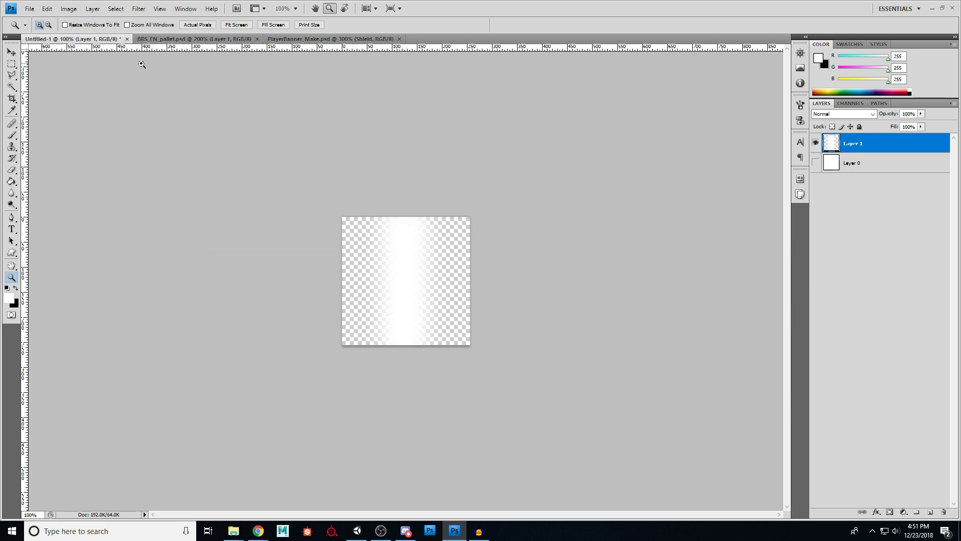
left_click(933, 8)
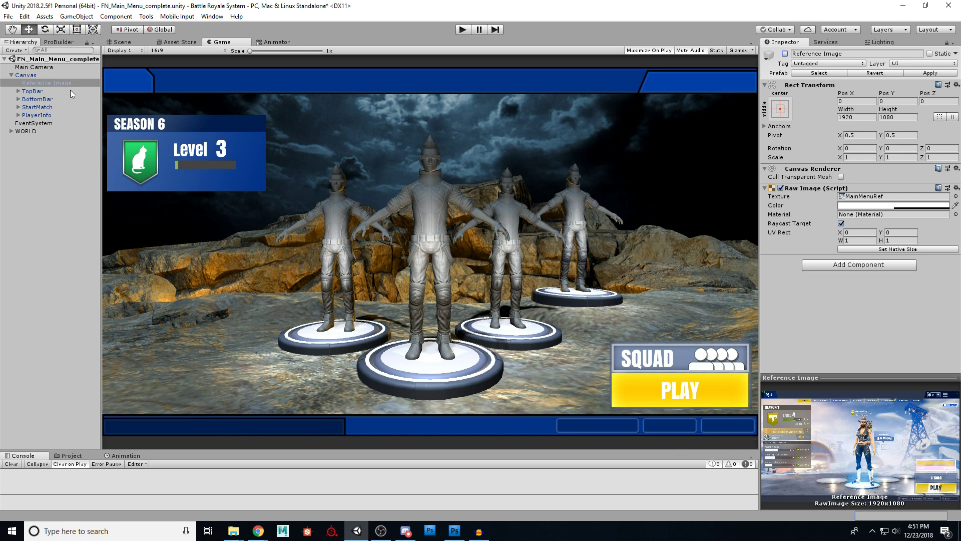
Look over the UI element types that can be added under the Canvas without adding one.
left_click(27, 74)
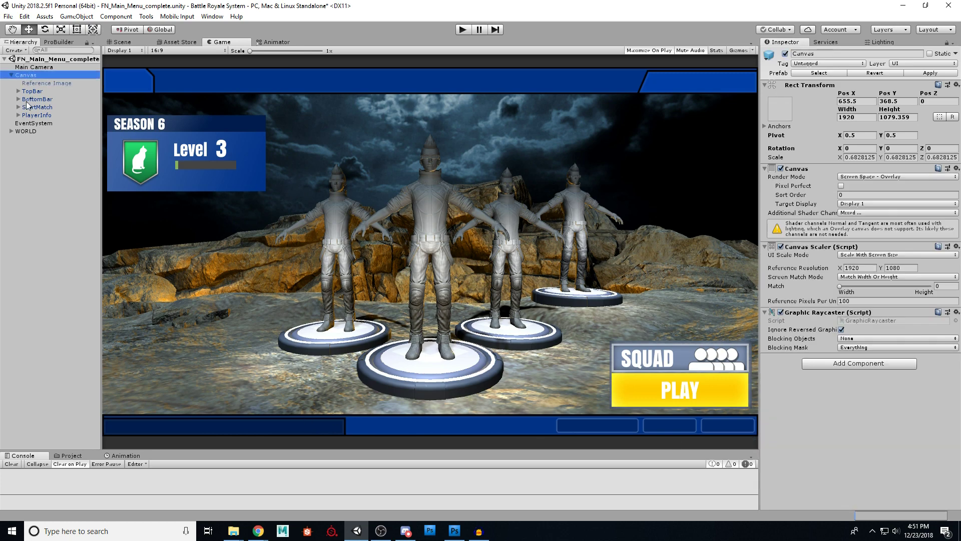
right_click(56, 171)
mouse_move(119, 334)
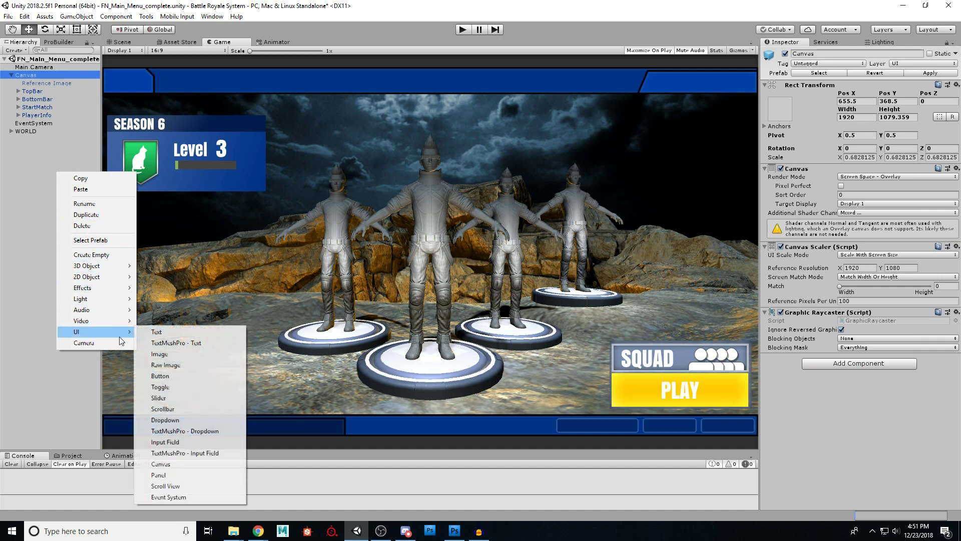
left_click(24, 144)
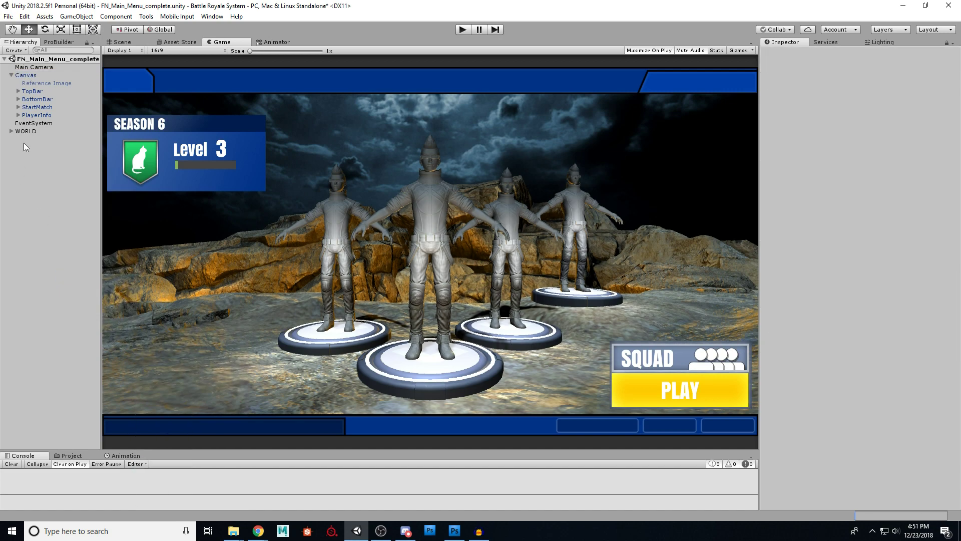
Examine the Canvas at an angle in the Scene view.
left_click(26, 76)
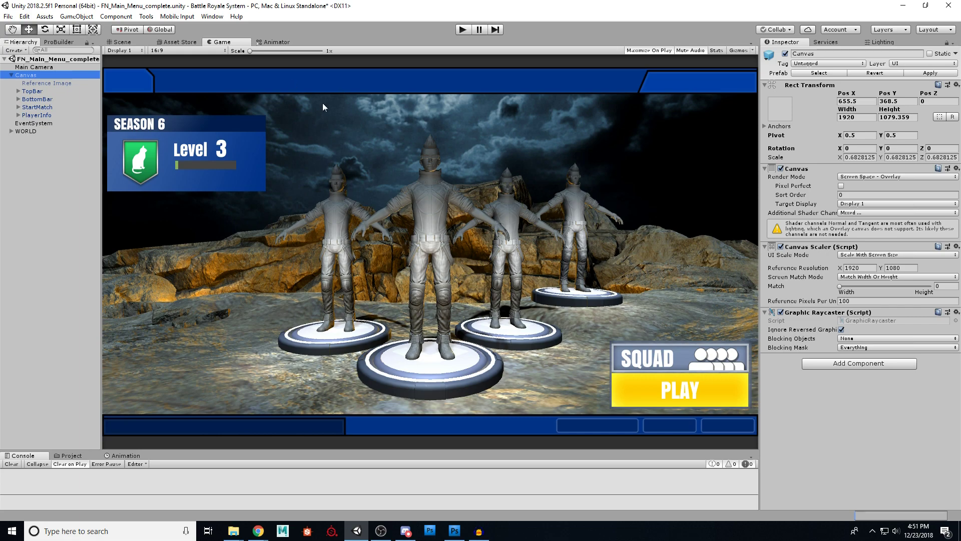
left_click(125, 42)
left_click_drag(363, 217, 500, 223, "alt")
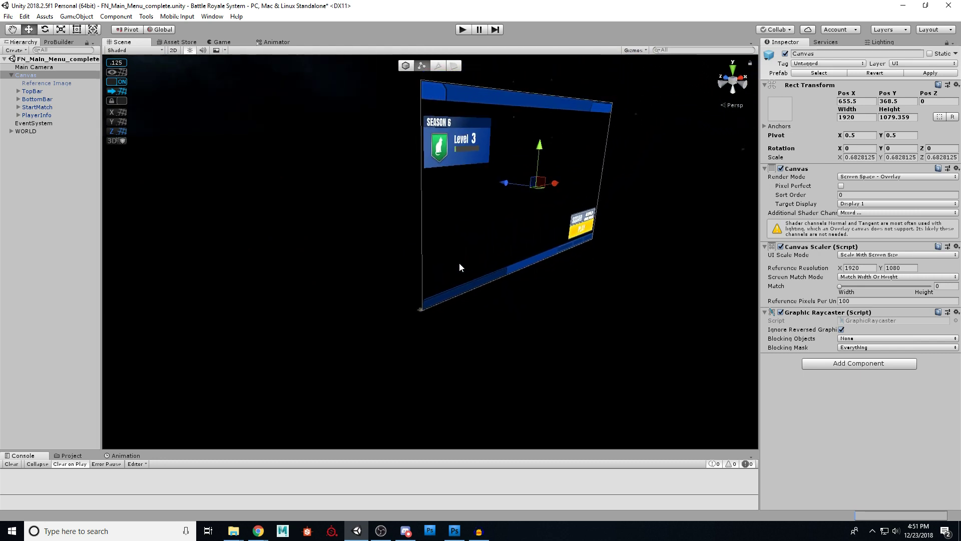
left_click_drag(452, 300, 521, 240, "alt")
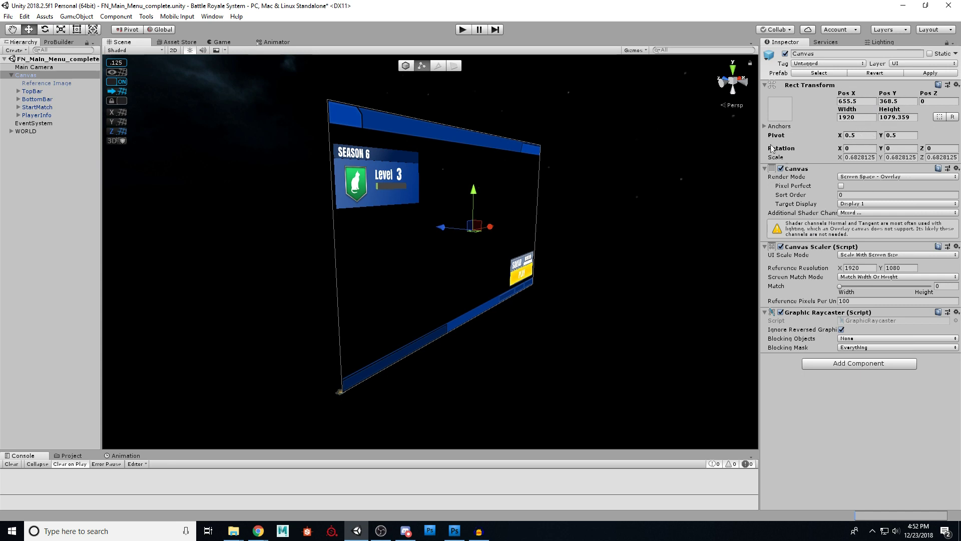
Review the Canvas object's render and Canvas Scaler settings, collapsing its Rect Transform and Canvas components.
left_click(770, 85)
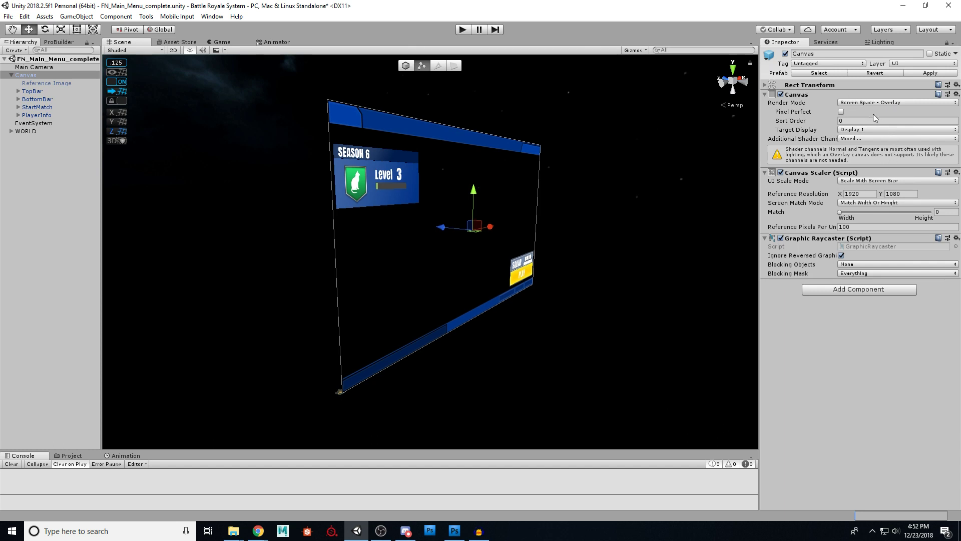
left_click(764, 95)
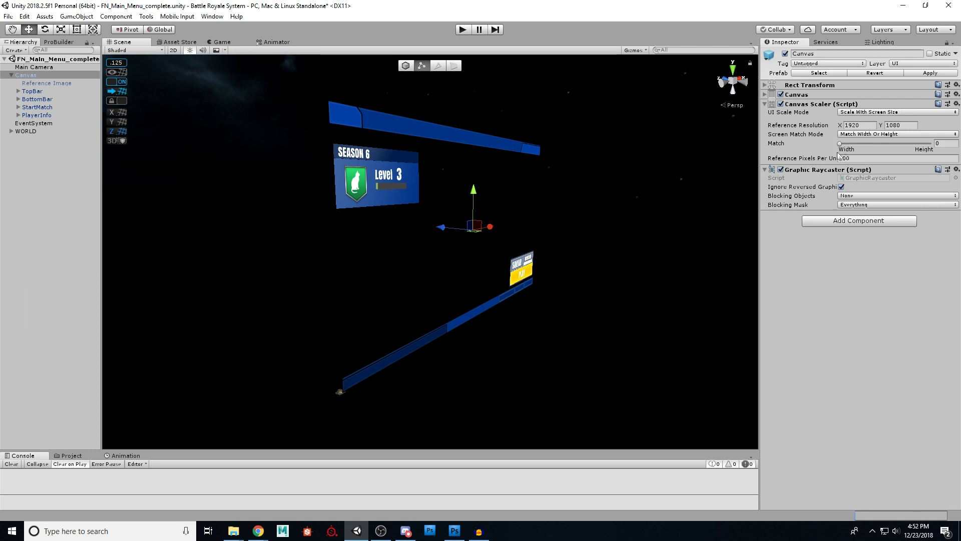
left_click_drag(557, 191, 495, 196, "alt")
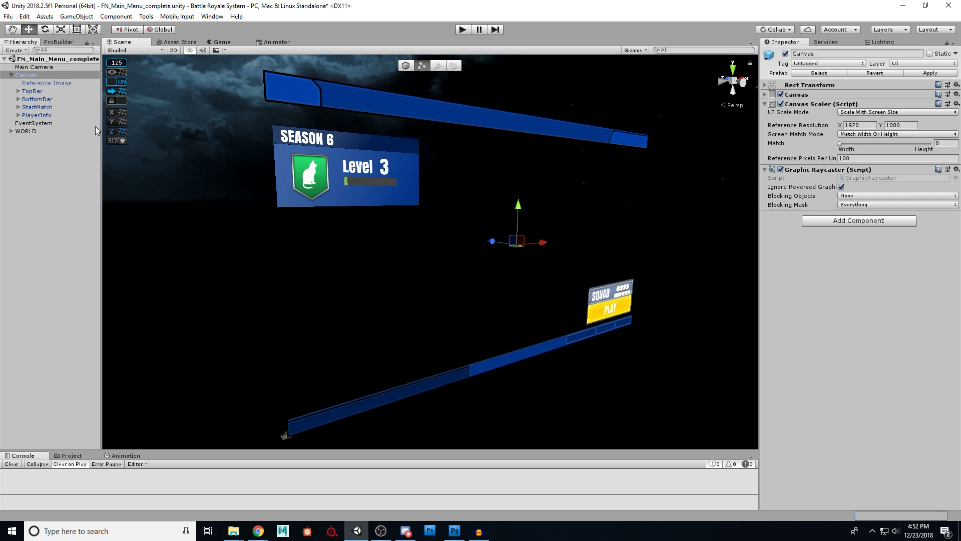
mouse_move(324, 256)
left_mouse_down("alt")
mouse_move(322, 266)
mouse_move(324, 251)
left_mouse_up("alt")
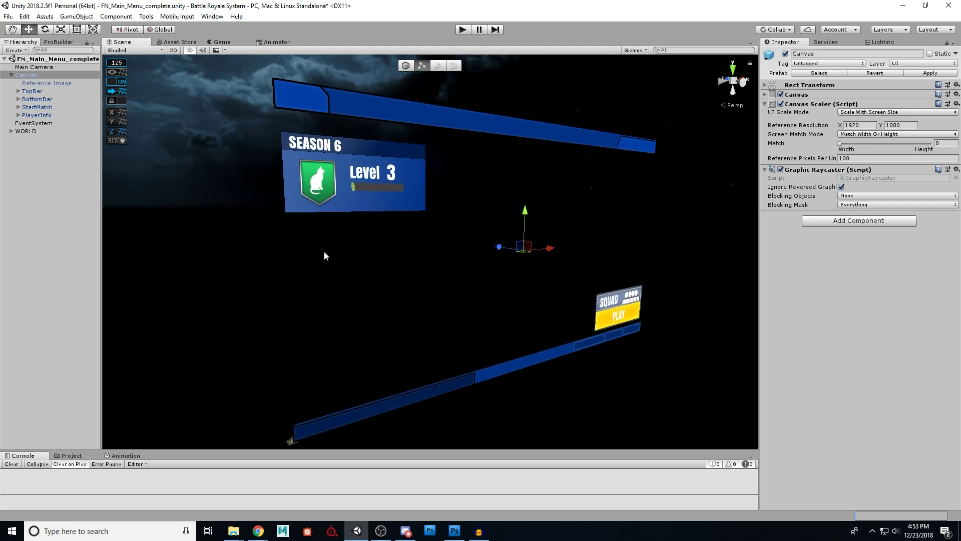
Examine the Canvas children one by one: Reference Image, TopBar and its image, BottomBar, StartMatch and PlayerInfo.
left_click(40, 83)
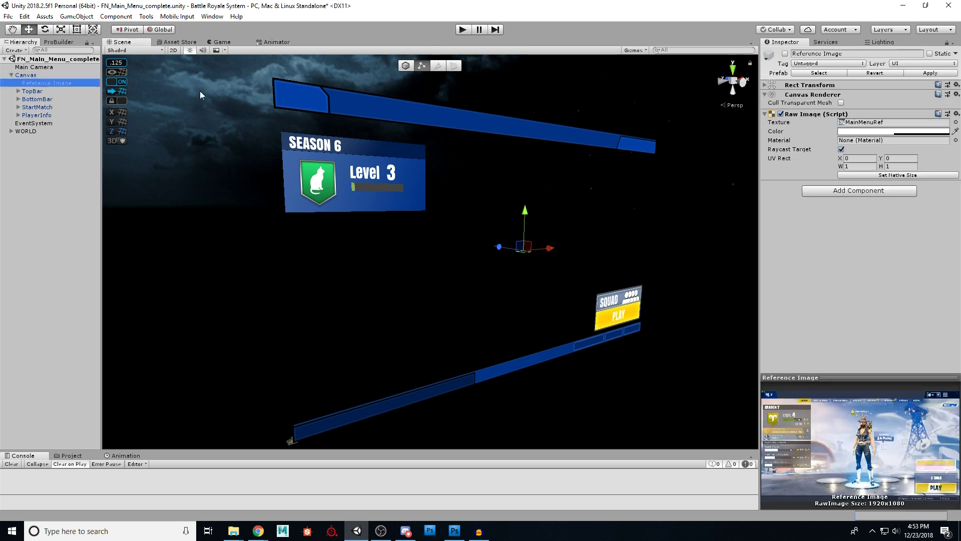
left_click(37, 99)
left_click(39, 108)
left_click(38, 115)
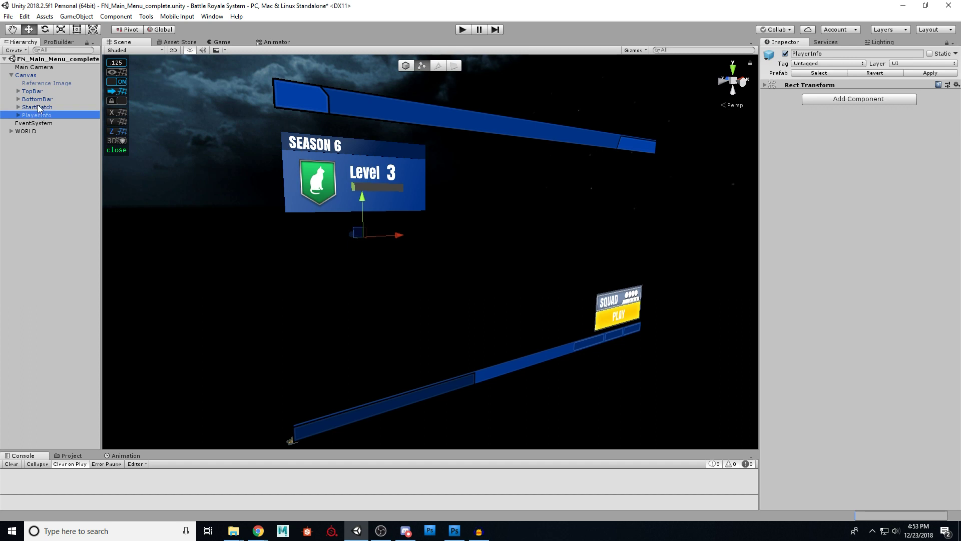
left_click(37, 92)
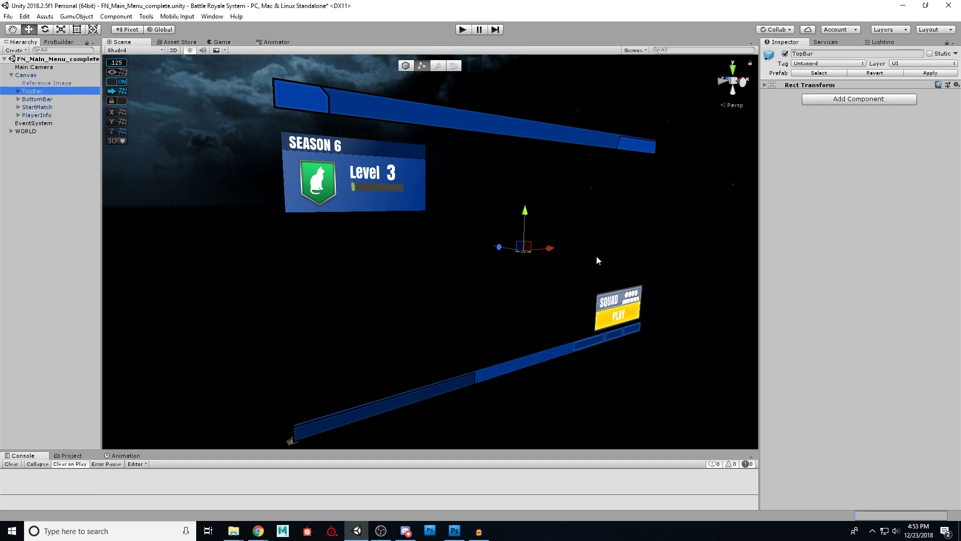
left_click(19, 91)
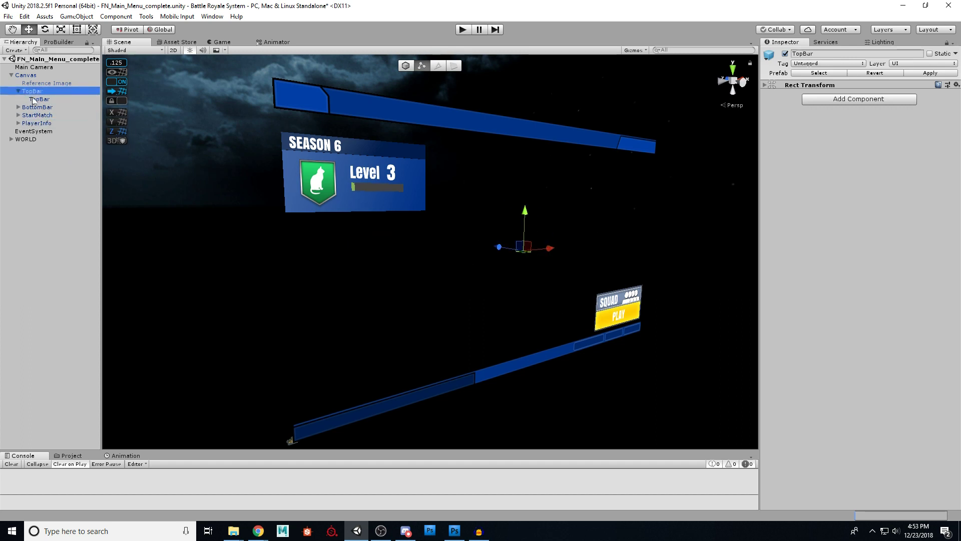
left_click(39, 98)
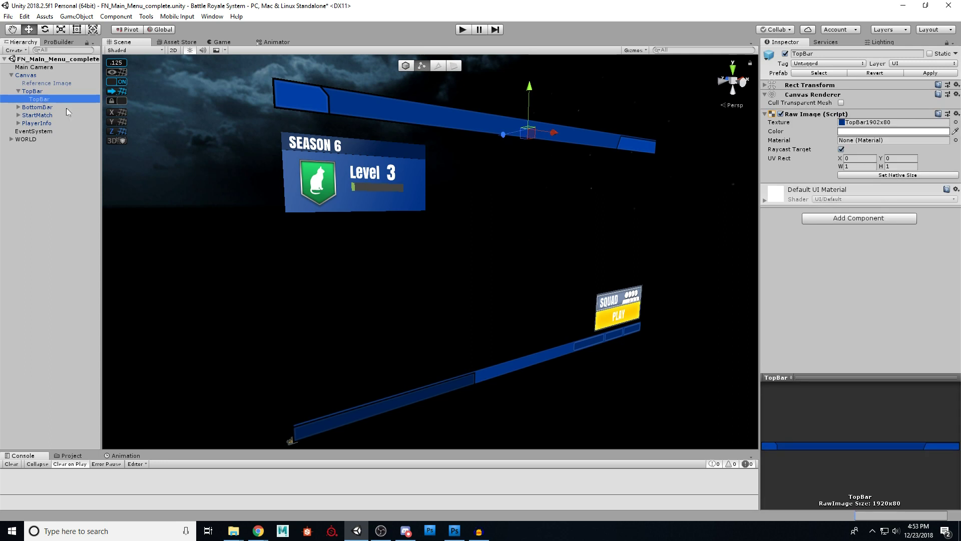
left_click(35, 107)
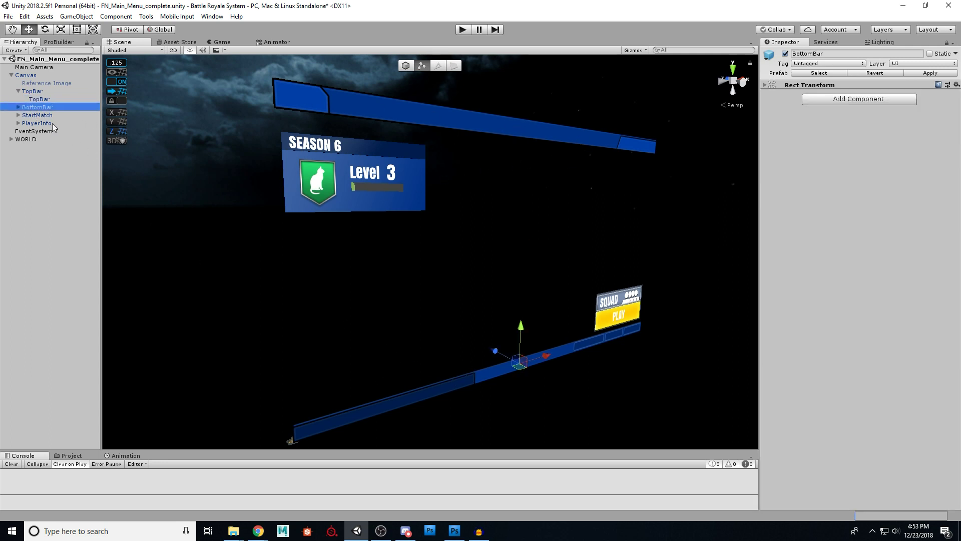
left_click(49, 115)
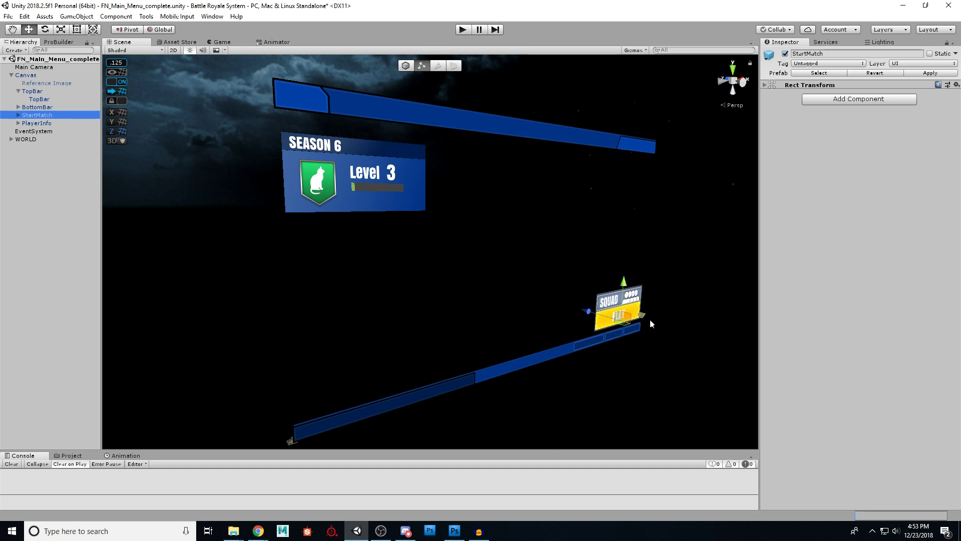
left_click(25, 123)
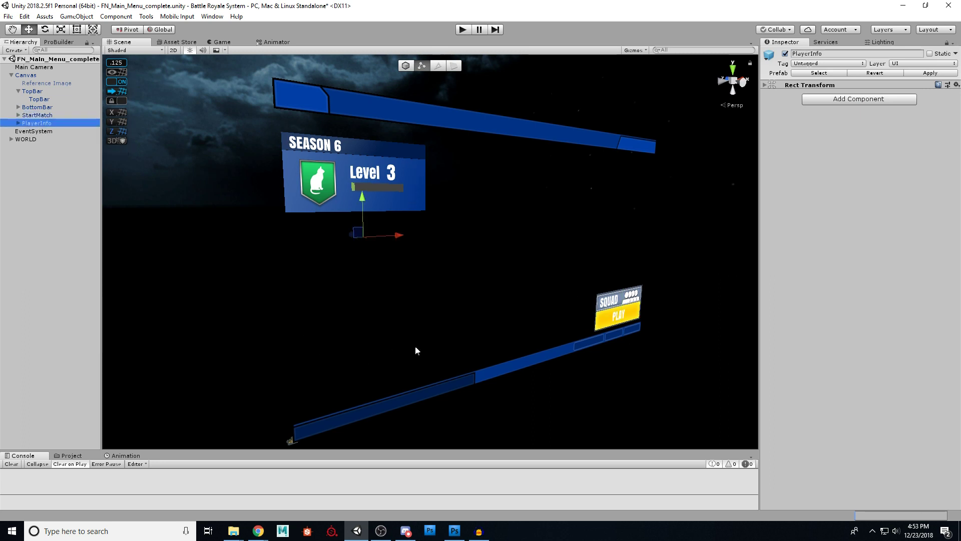
Review the Rect Transform settings of the TopBar parent group and collapse the group.
left_click(33, 91)
left_click(769, 85)
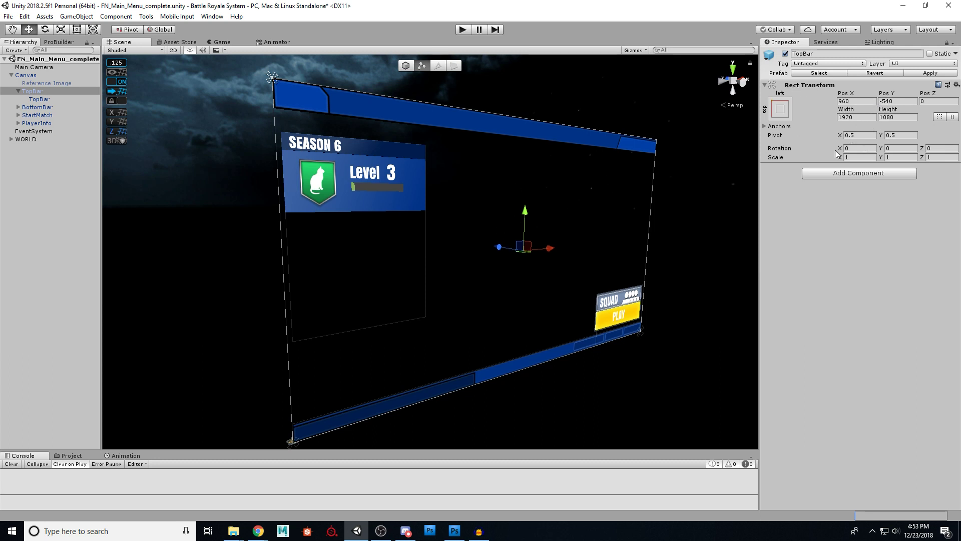
left_click(18, 92)
Create an empty child object under the Canvas and name it Tutorial.
left_click(24, 75)
right_click(27, 75)
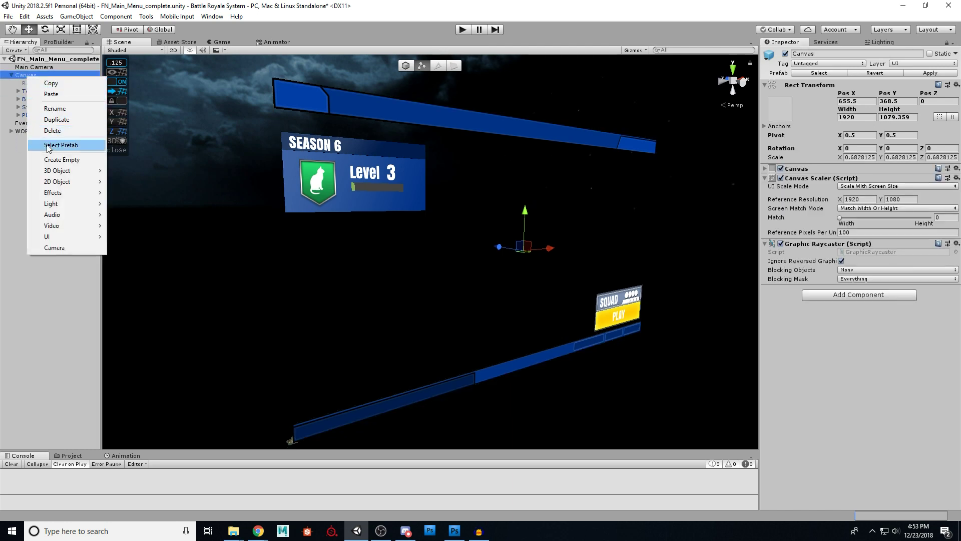
left_click(60, 159)
left_click(843, 53)
type("Tutorial")
key("Return")
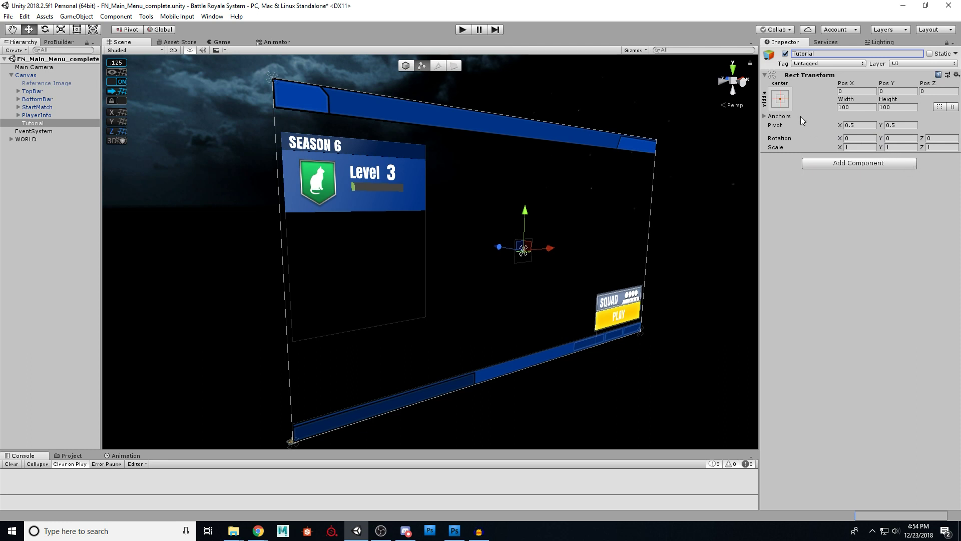
Set the Tutorial object's width to 464 and height to 250.
left_click(781, 100)
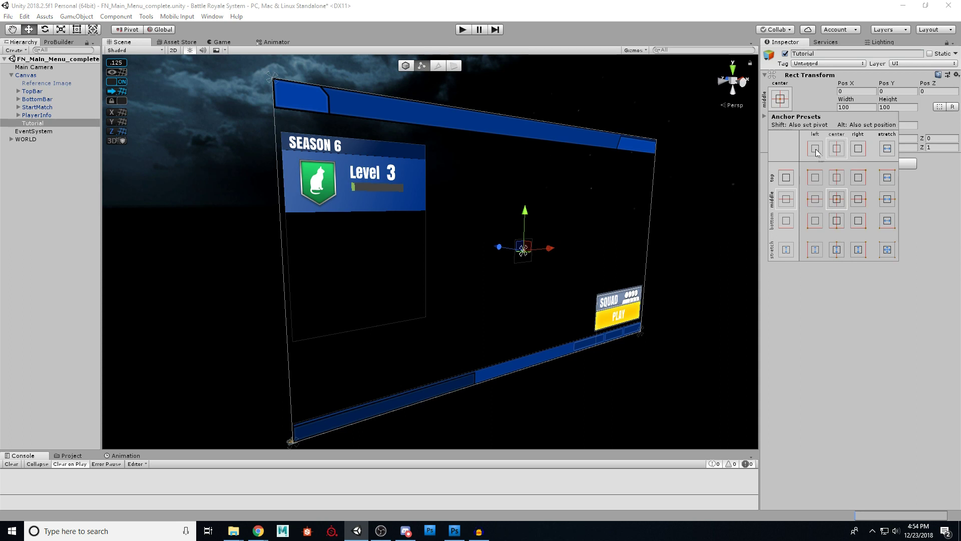
left_click(829, 323)
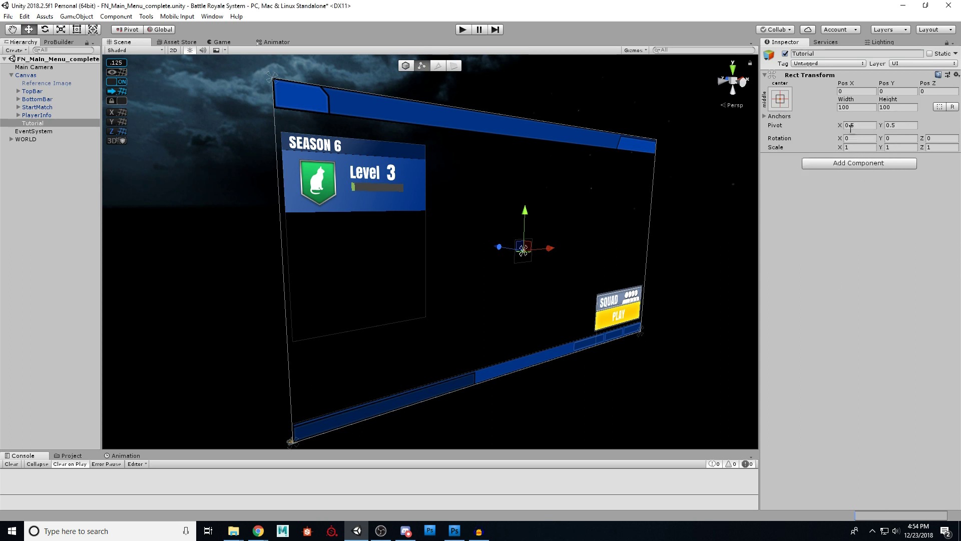
left_click(859, 107)
type("416")
type("464")
left_click(905, 106)
type("250")
Try a freehand placement of the Tutorial object near the canvas's lower-left corner, and reset its position to X 0, Y 0.
left_click_drag(526, 250, 336, 350, "alt")
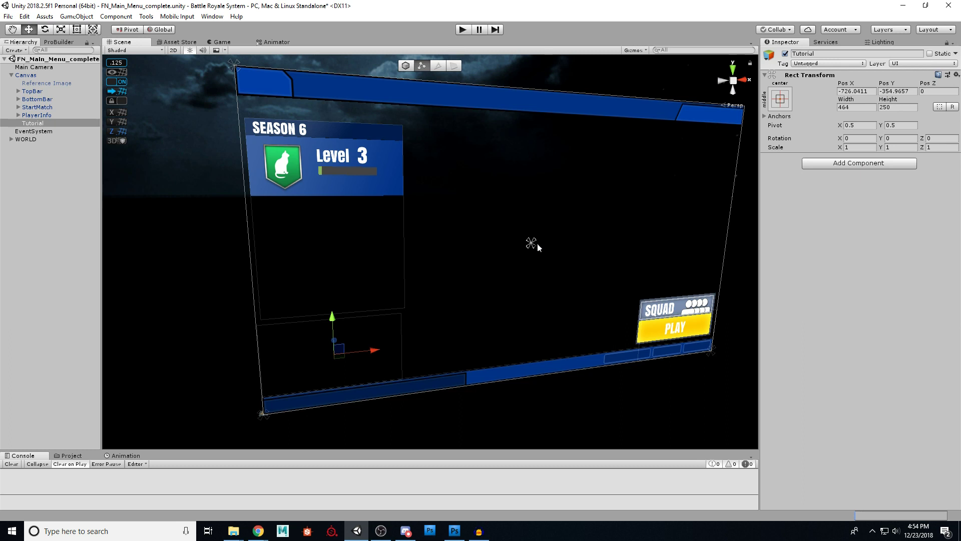
left_click(858, 92)
type("0")
key("Tab")
type("0")
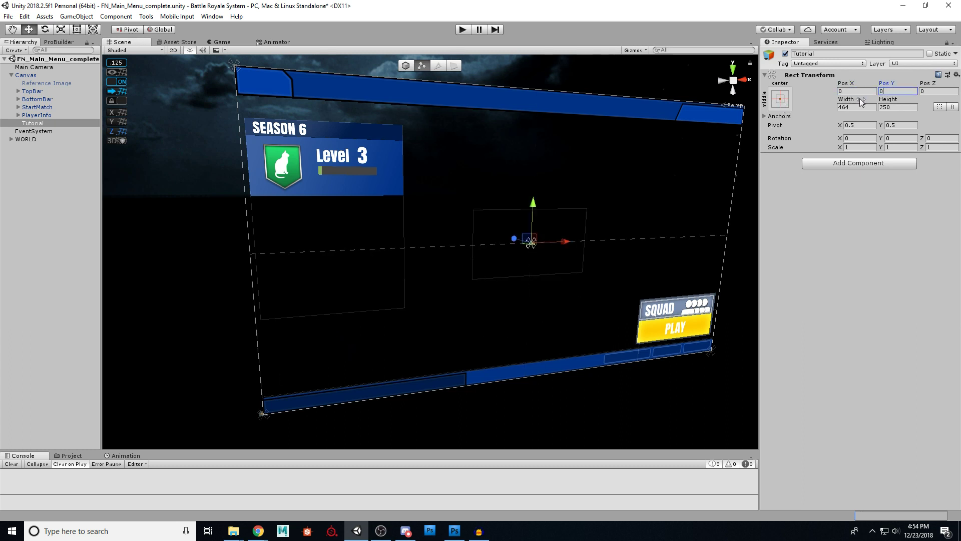
Anchor and snap the Tutorial object to the canvas's bottom-left corner, and raise it just above the bottom bar.
left_click(784, 102)
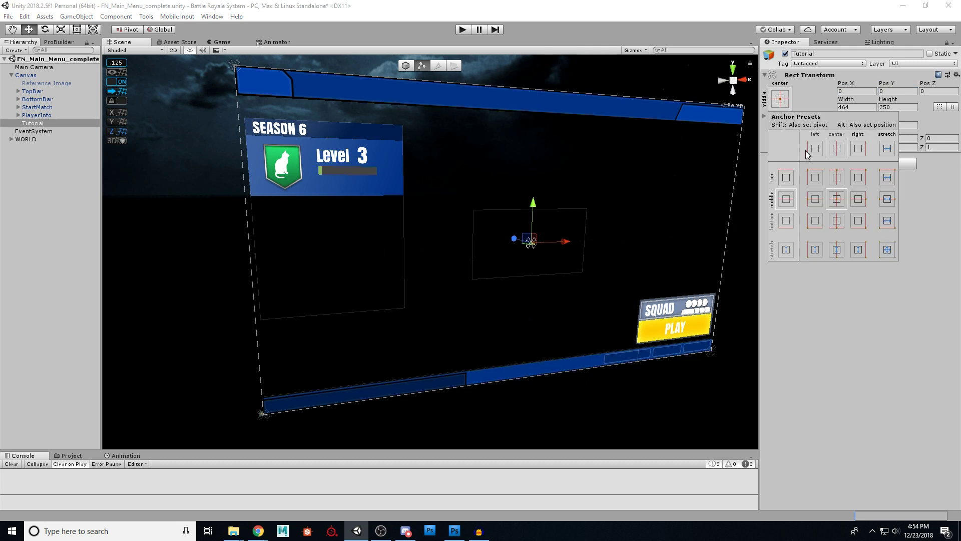
key("alt")
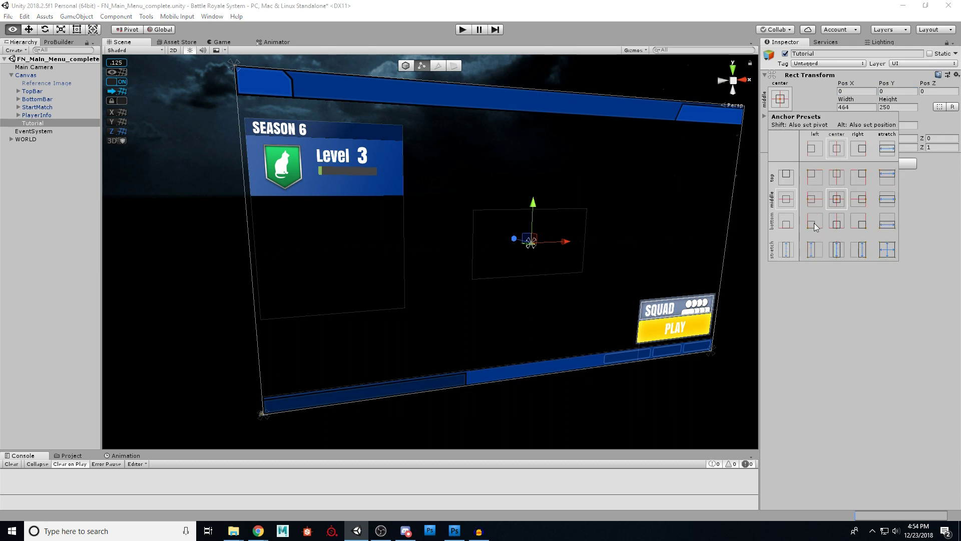
left_click(814, 223, "alt")
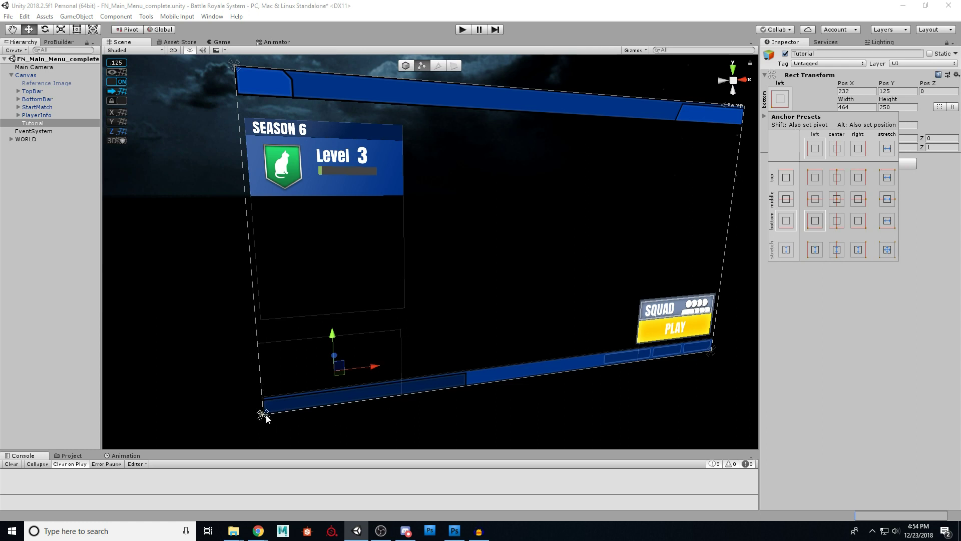
left_click(859, 92)
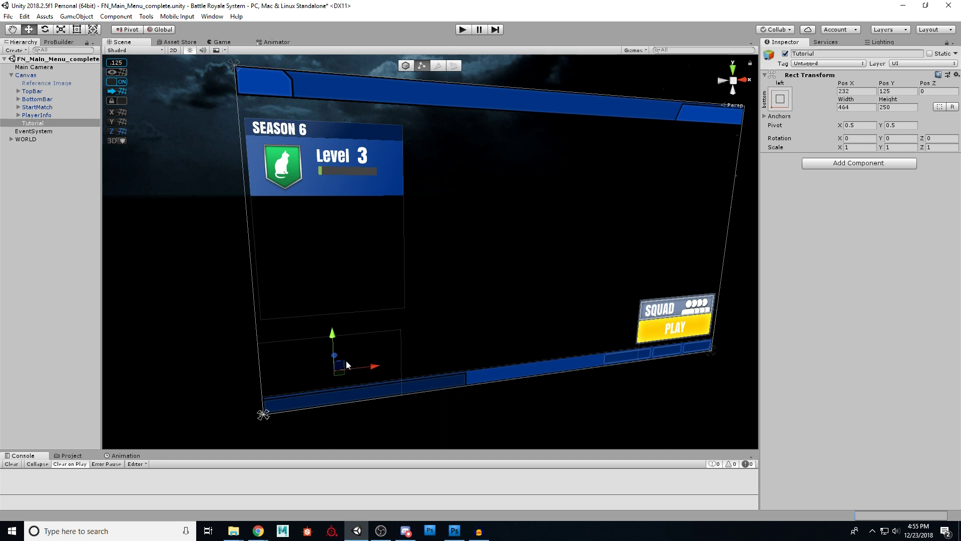
mouse_move(345, 361)
left_mouse_down()
mouse_move(376, 346)
mouse_move(349, 345)
left_mouse_up()
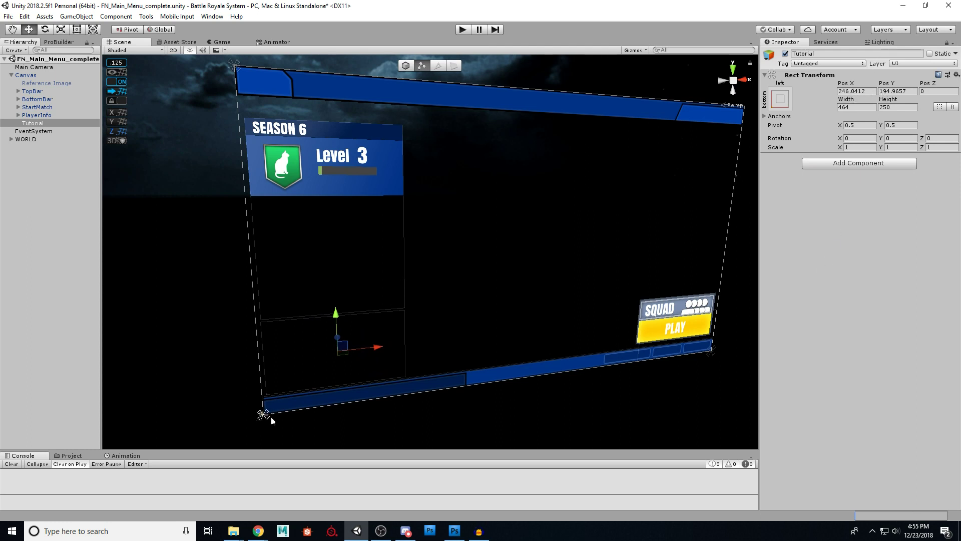
left_click_drag(282, 380, 450, 328, "alt")
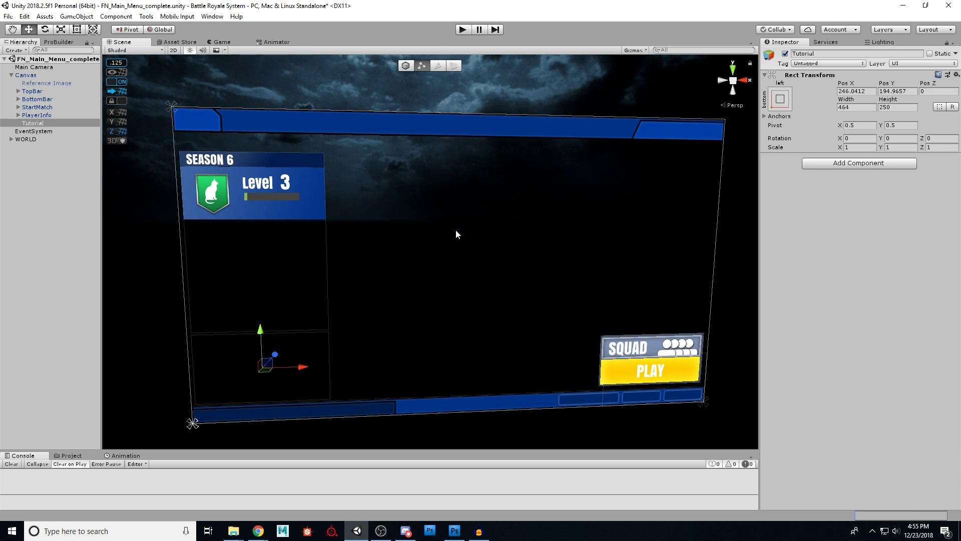
left_click_drag(267, 364, 250, 375)
left_click(781, 99)
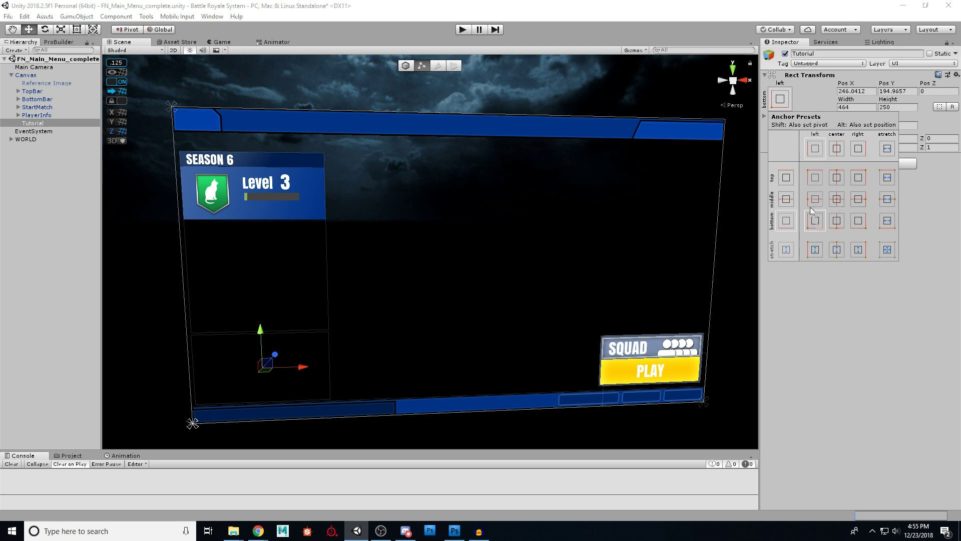
left_click(526, 242)
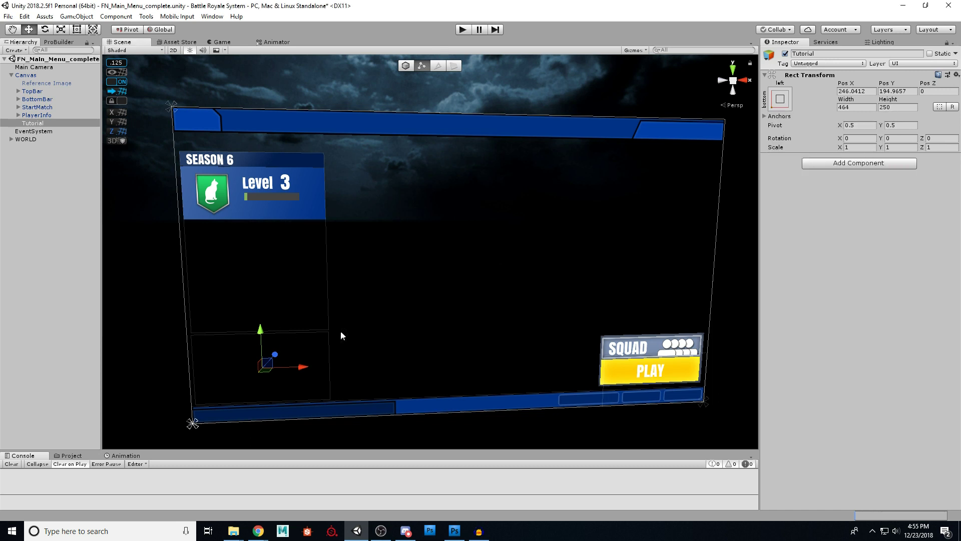
Add a Raw Image as a child of the Tutorial object.
right_click(42, 124)
mouse_move(82, 284)
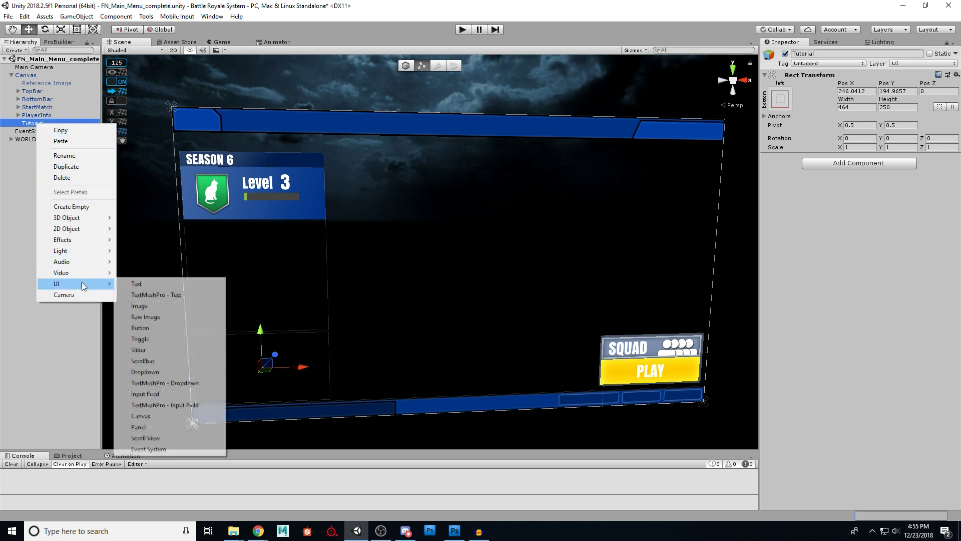
left_click(163, 317)
left_click_drag(358, 306, 393, 325, "alt")
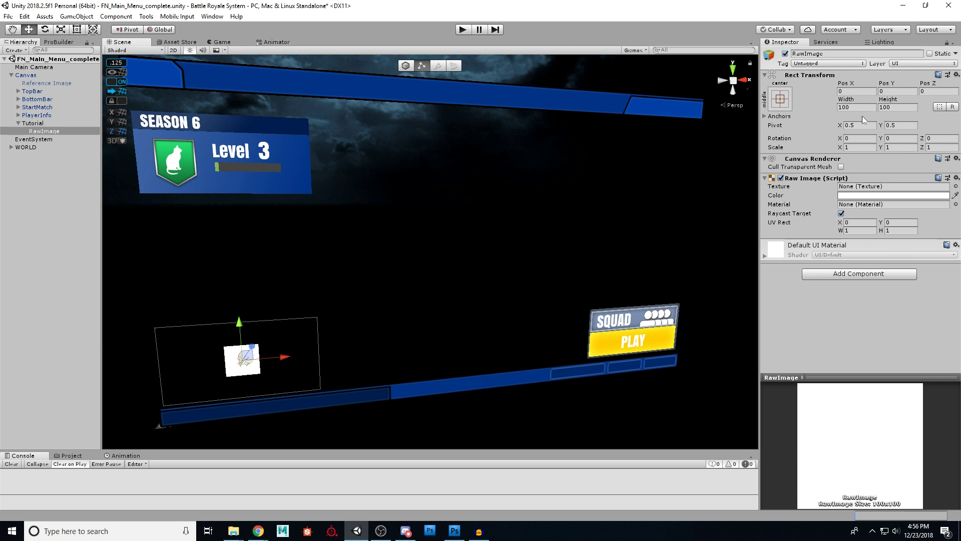
Size the new Raw Image to its Tutorial parent, with width 464 and height 250.
left_click(29, 124)
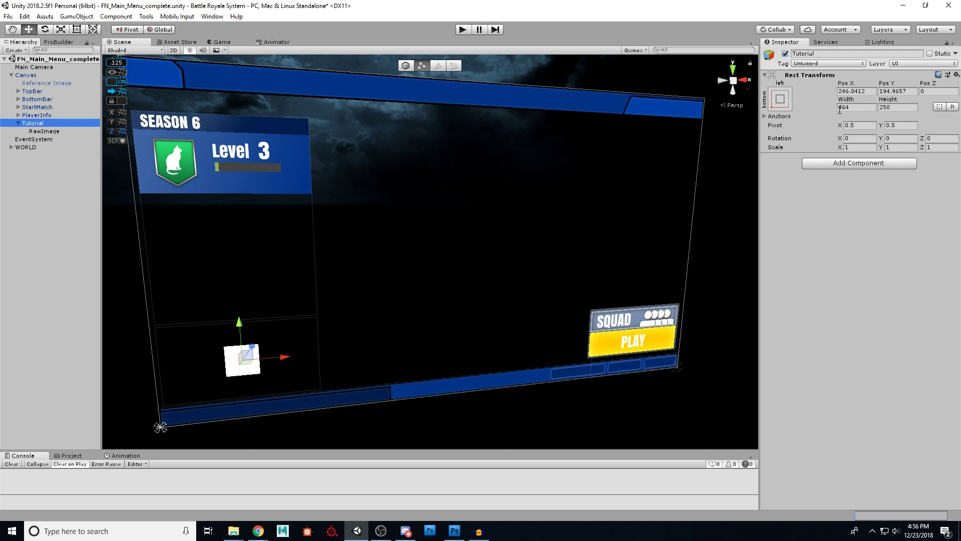
left_click(44, 131)
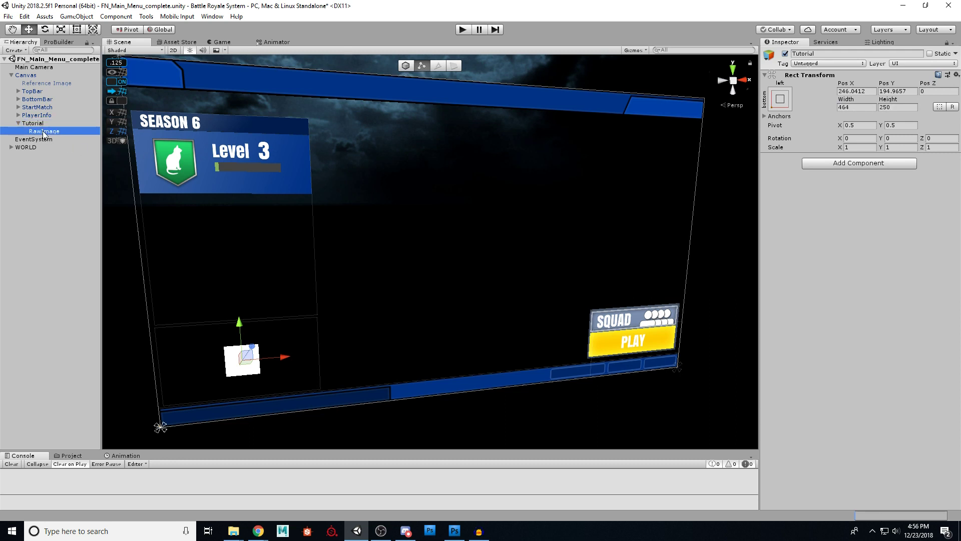
left_click(851, 107)
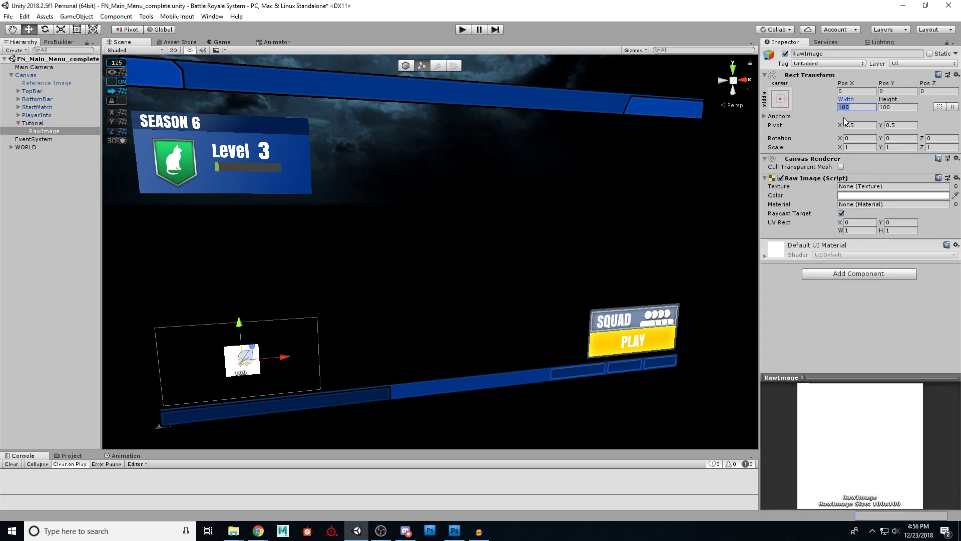
type("464")
key("Tab")
type("250")
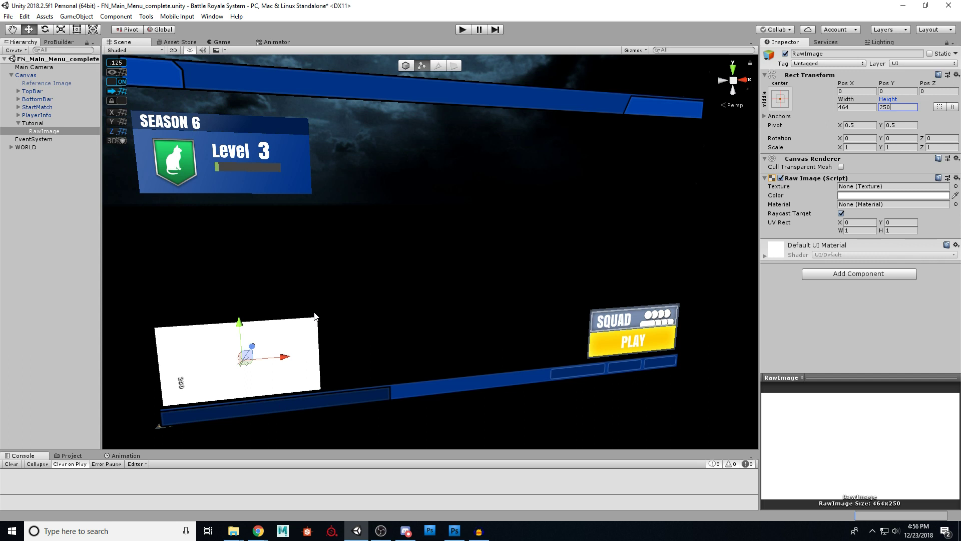
Rename the Raw Image under Tutorial as Background.
left_click(33, 124)
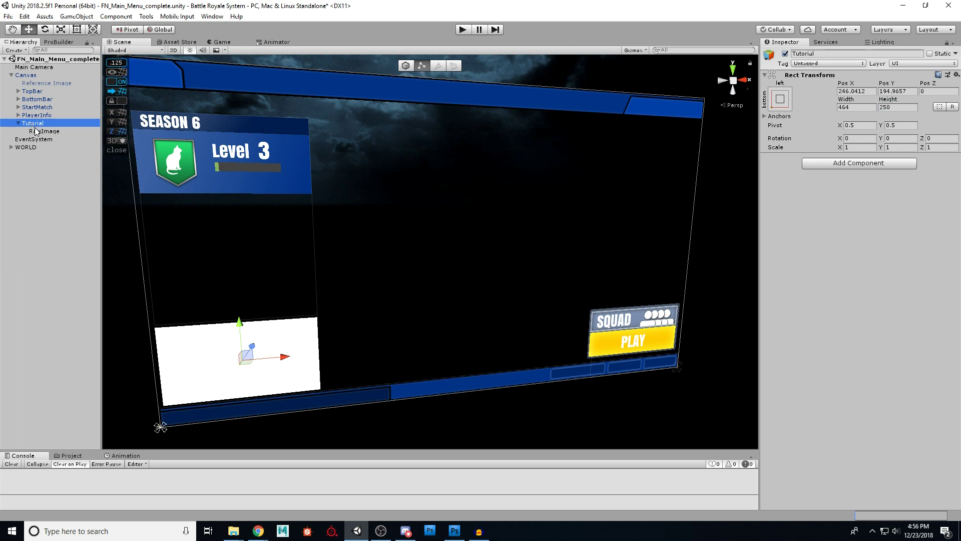
left_click(39, 132)
left_click(847, 54)
type("Backgro")
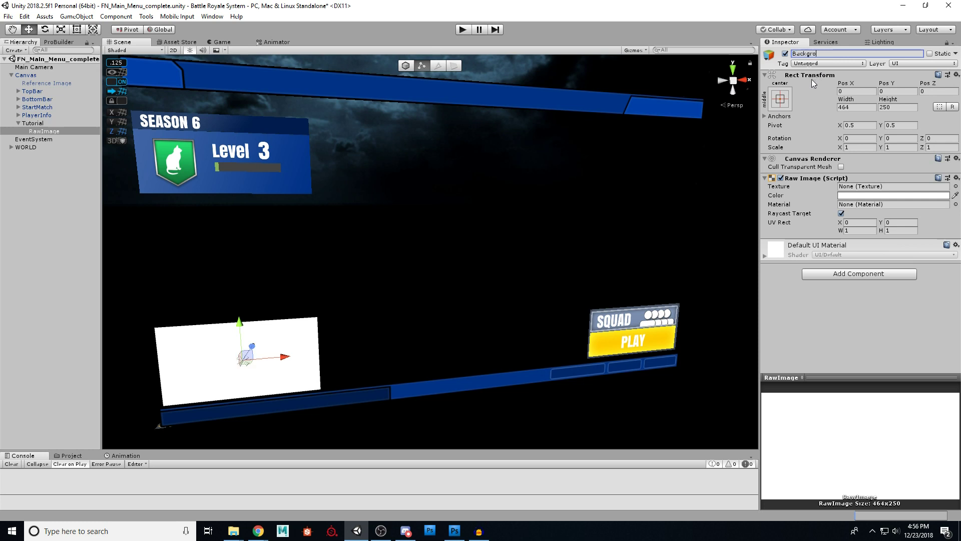
type("und")
key("Return")
Enlarge the project asset browser and open the folder Assets/MainMenu/Materials/Textures/MainMenu.
left_click(70, 456)
left_click_drag(228, 452, 232, 377)
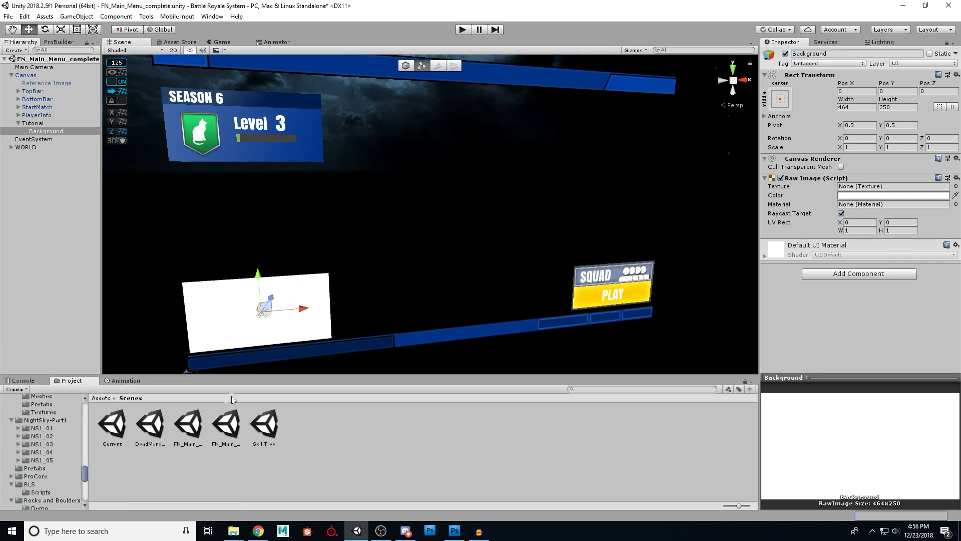
left_click(101, 398)
left_click(422, 425)
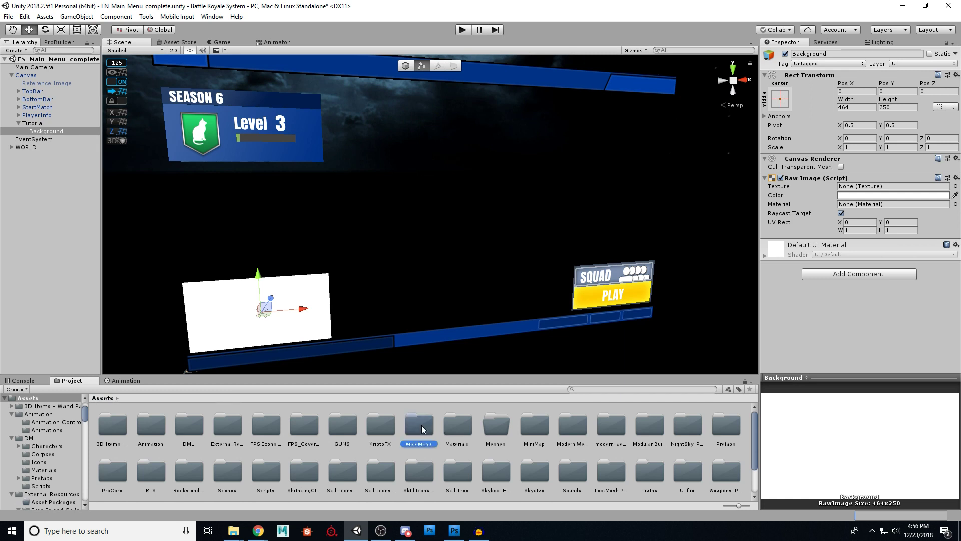
double_click(422, 427)
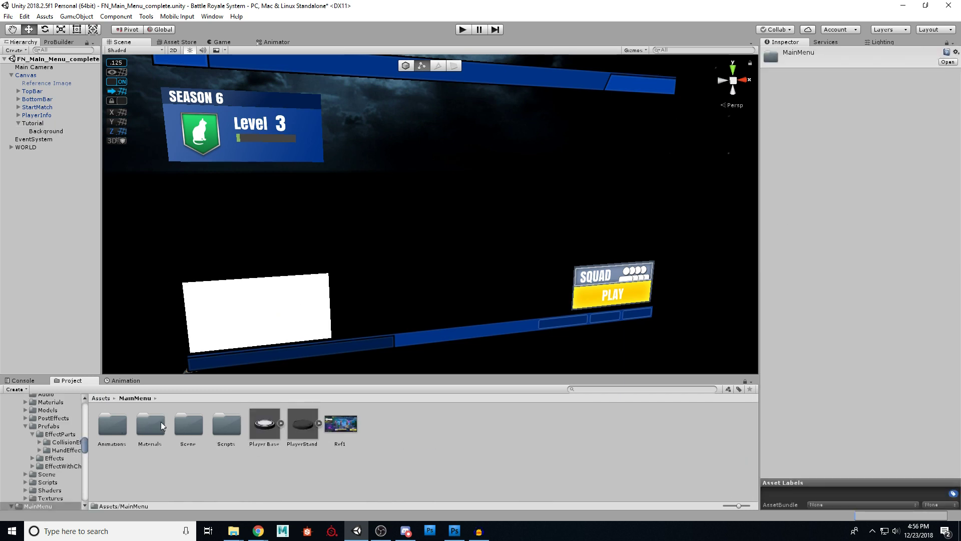
double_click(150, 425)
double_click(114, 421)
double_click(117, 426)
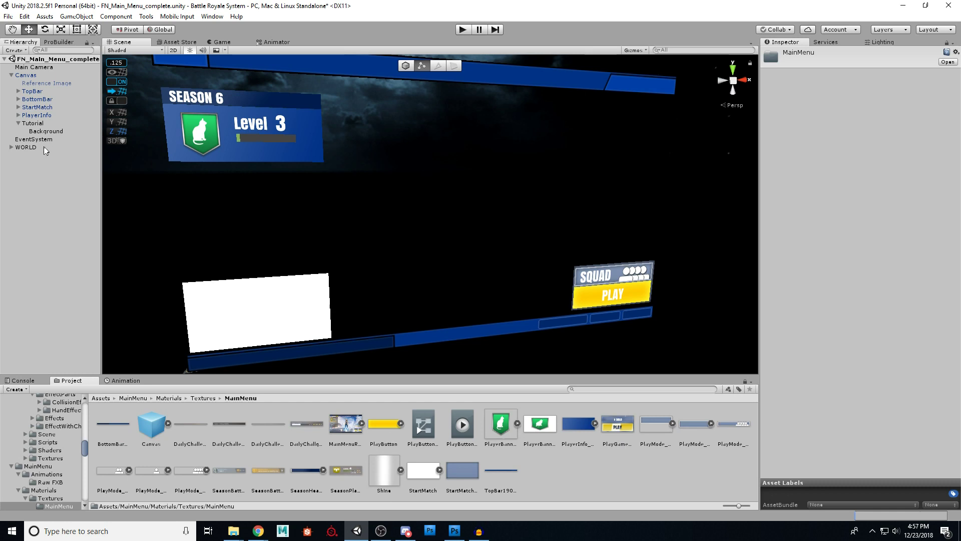
Assign the StartMatchBackground texture to the Background image and check the texture's import settings.
left_click(46, 130)
left_click_drag(471, 471, 886, 187)
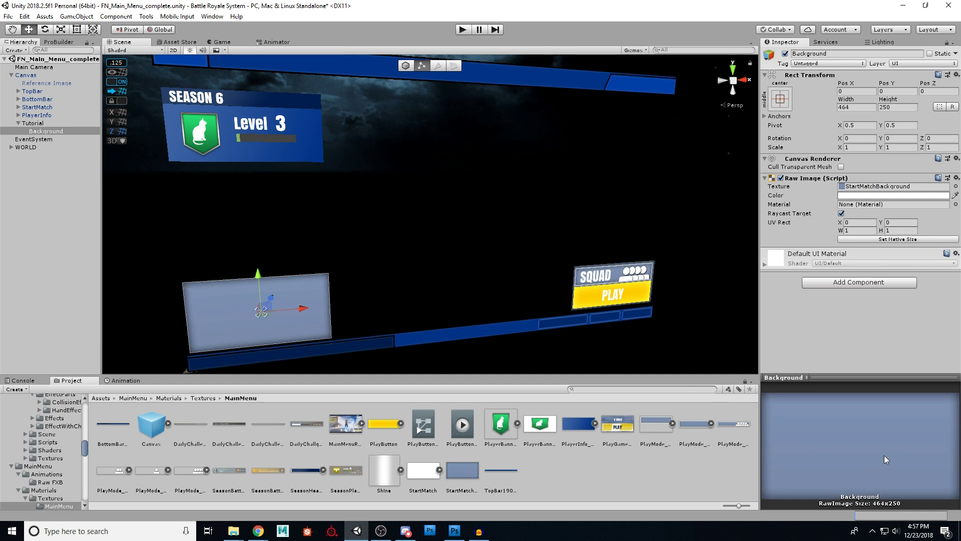
left_click(464, 470)
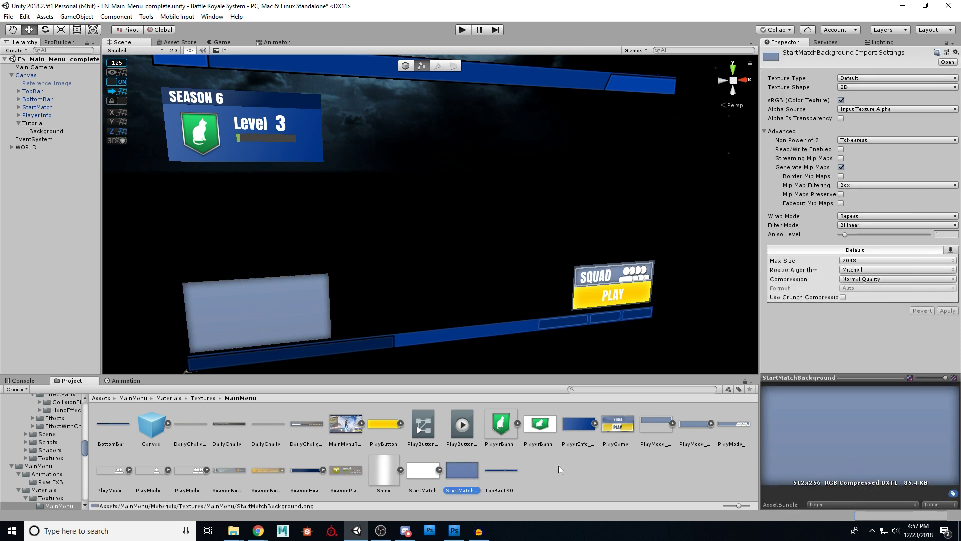
left_click(43, 131)
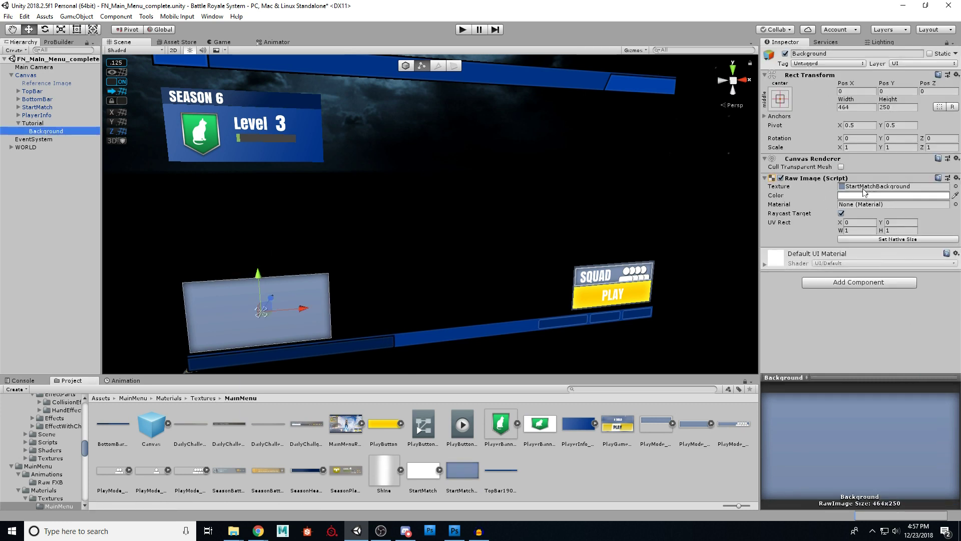
Try darker tints on the Background image's color and return it to white.
left_click(933, 196)
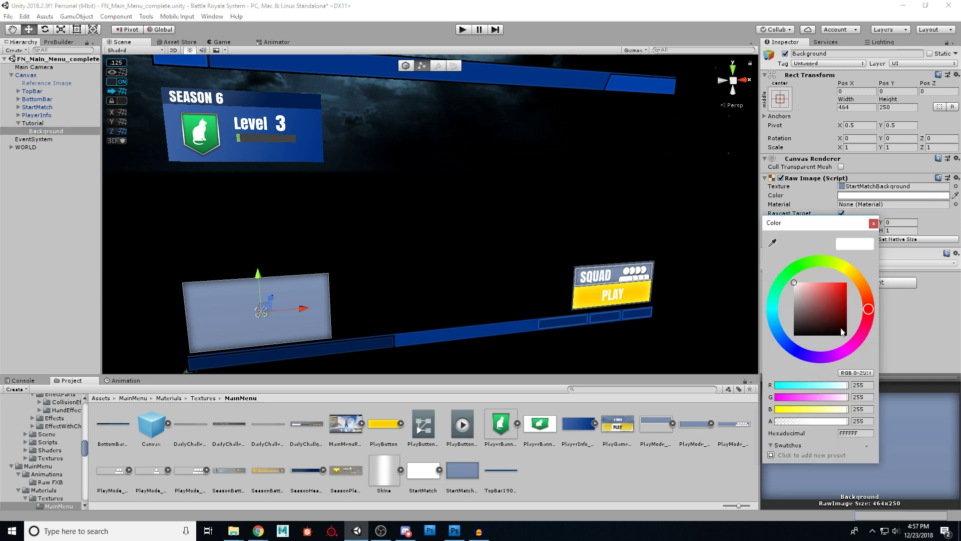
left_click(807, 308)
mouse_move(807, 307)
left_mouse_down()
mouse_move(832, 290)
mouse_move(785, 278)
left_mouse_up()
mouse_move(789, 278)
left_mouse_down()
mouse_move(811, 292)
mouse_move(838, 290)
mouse_move(826, 301)
mouse_move(794, 283)
left_mouse_up()
left_click(873, 224)
Make the Background image semi-transparent by setting its color's alpha to 128.
left_click(906, 197)
left_click_drag(835, 426, 815, 425)
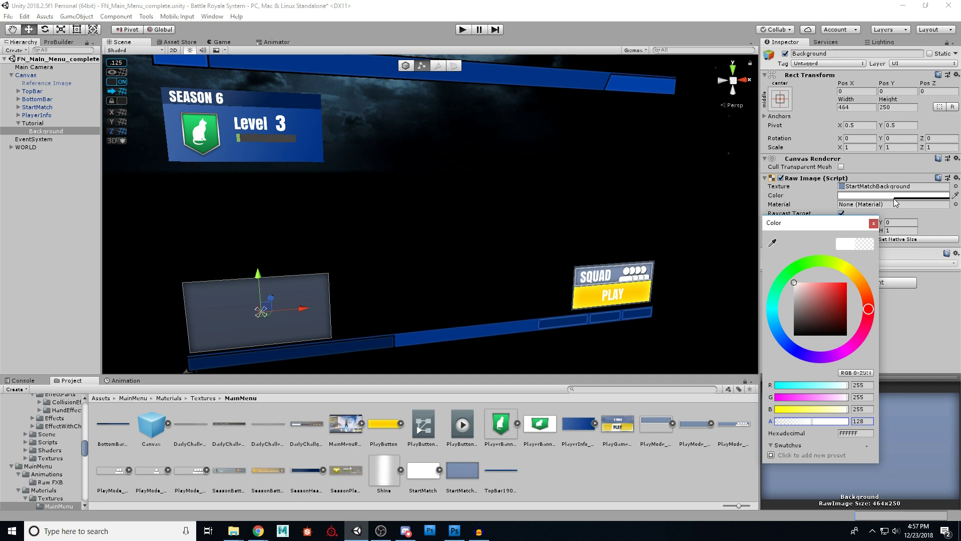
left_click(873, 223)
Temporarily enable the Reference Image to compare the translucent Background panel with it, and disable it again.
mouse_move(400, 268)
left_mouse_down("alt")
mouse_move(427, 269)
mouse_move(394, 278)
left_mouse_up("alt")
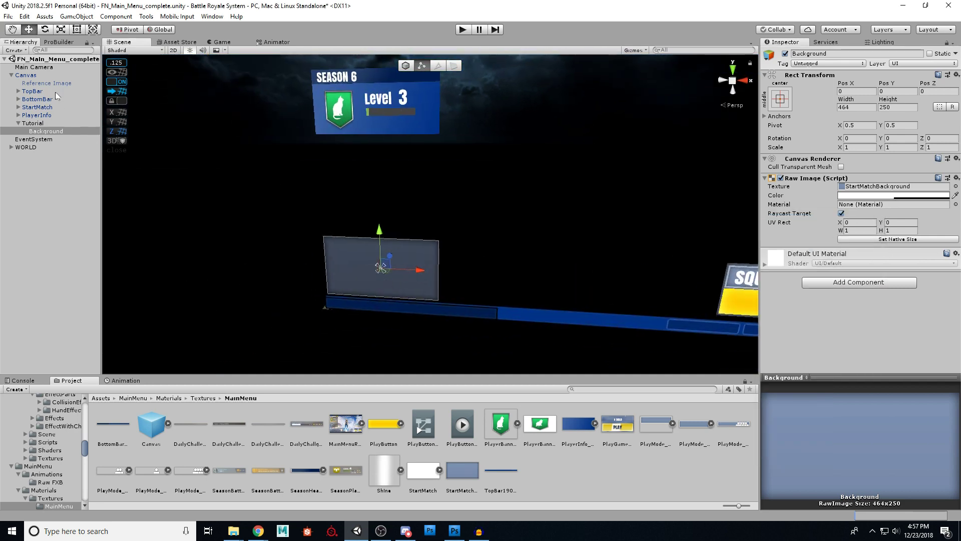
left_click(47, 83)
left_click(785, 53)
left_click_drag(436, 237, 475, 255, "alt")
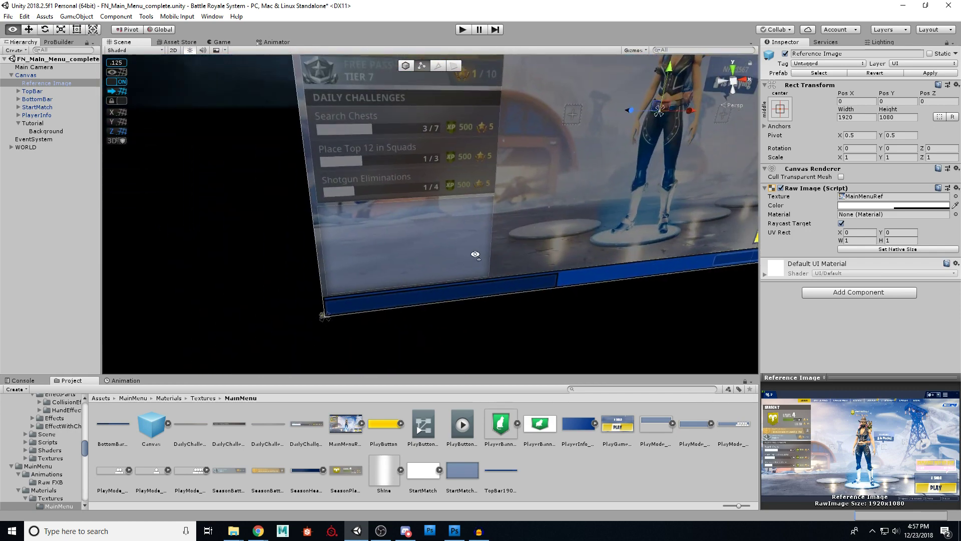
left_click(785, 53)
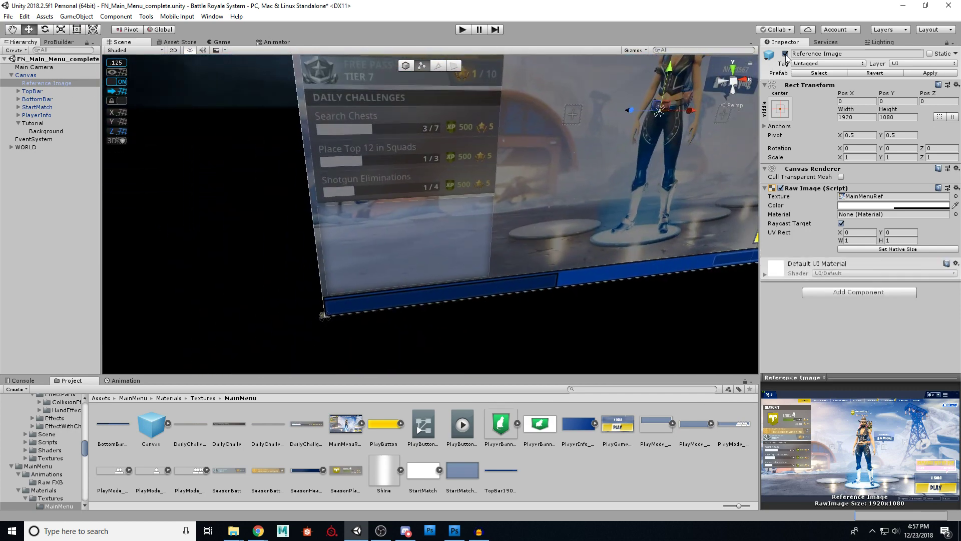
Duplicate the Background image inside the Tutorial group.
left_click(46, 131)
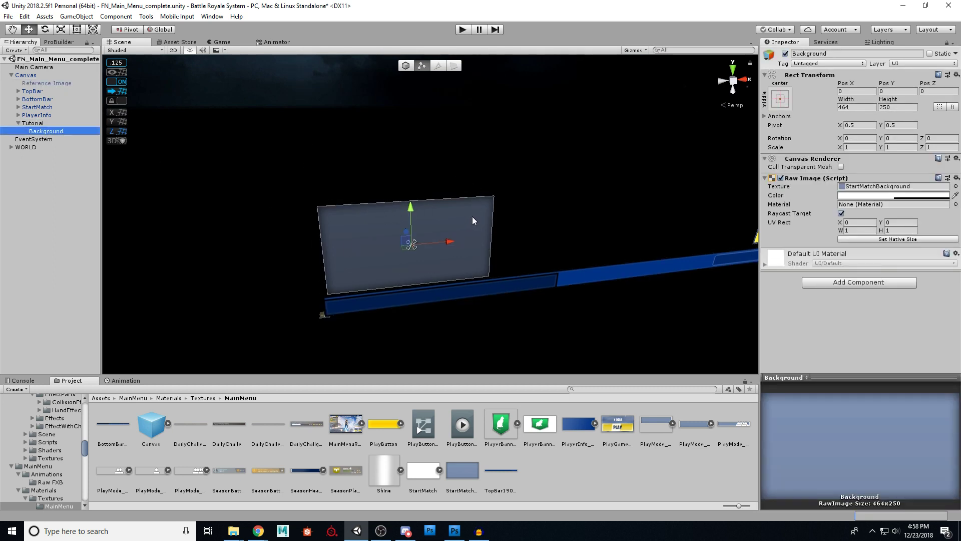
left_click(38, 124)
left_click(49, 131)
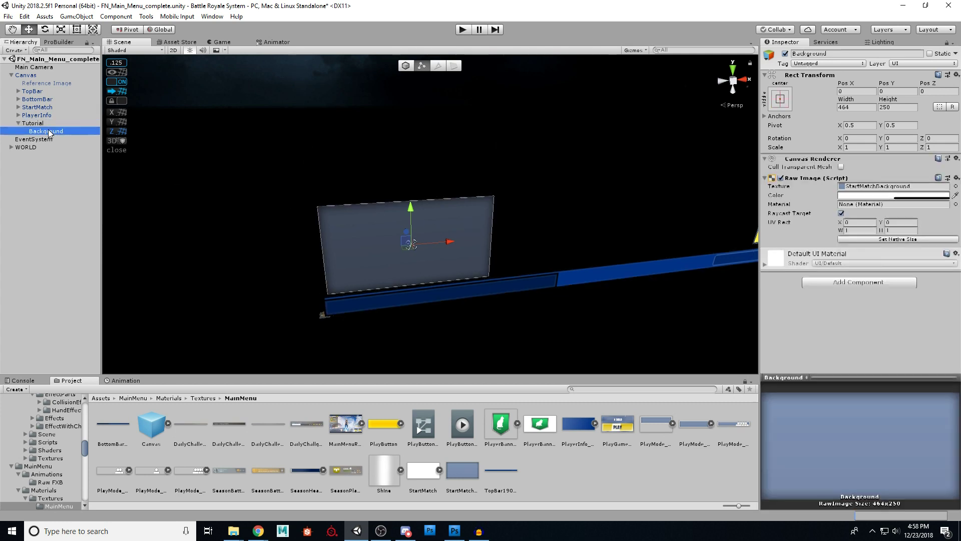
key("ctrl+d")
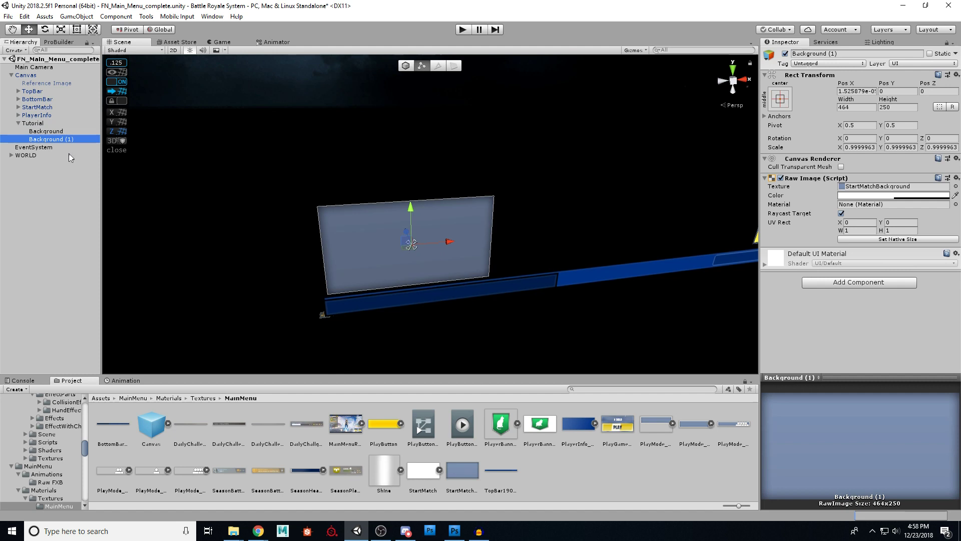
Rename the duplicated background image as Banner.
left_click(845, 54)
type("Banner")
key("Return")
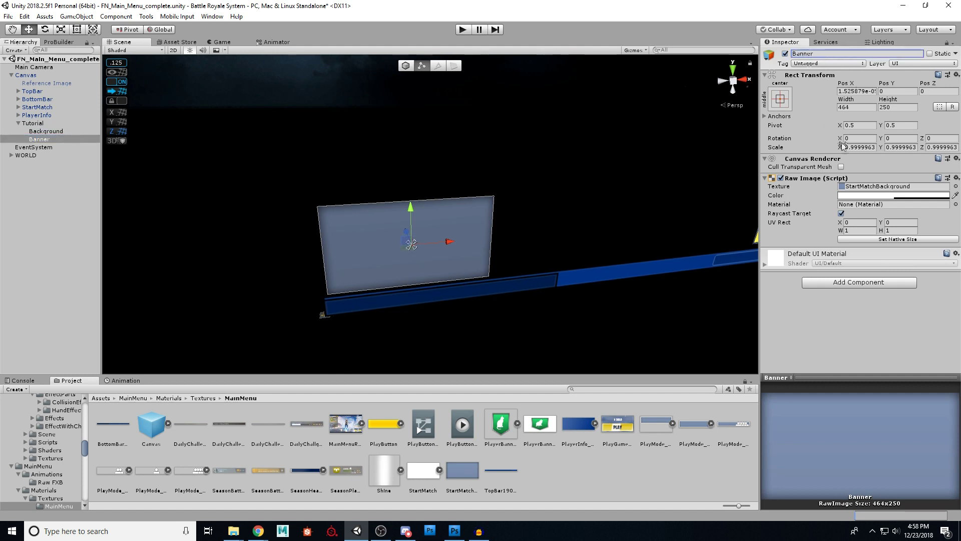
Clear the Banner's Raw Image texture by setting it to None.
left_click(866, 186)
left_click(956, 187)
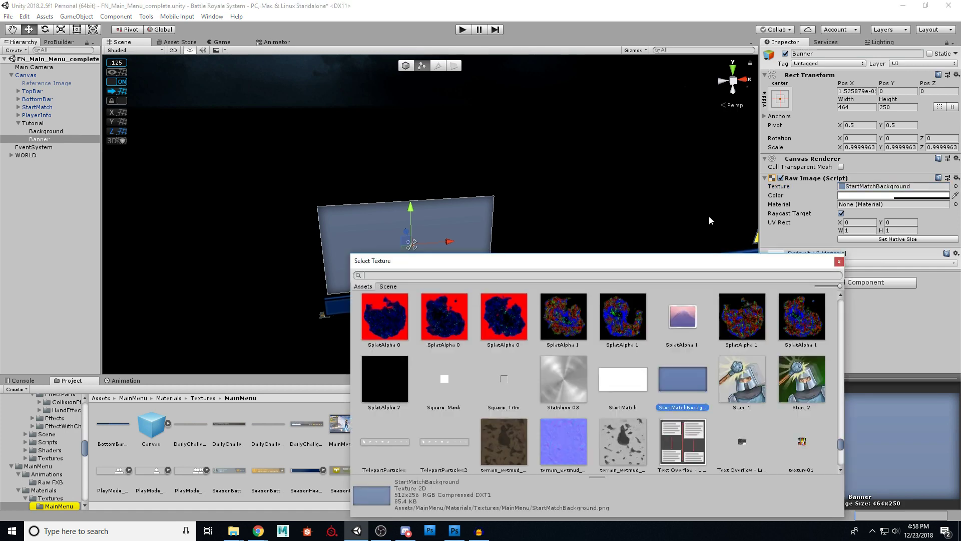
scroll(835, 433, "up", 15)
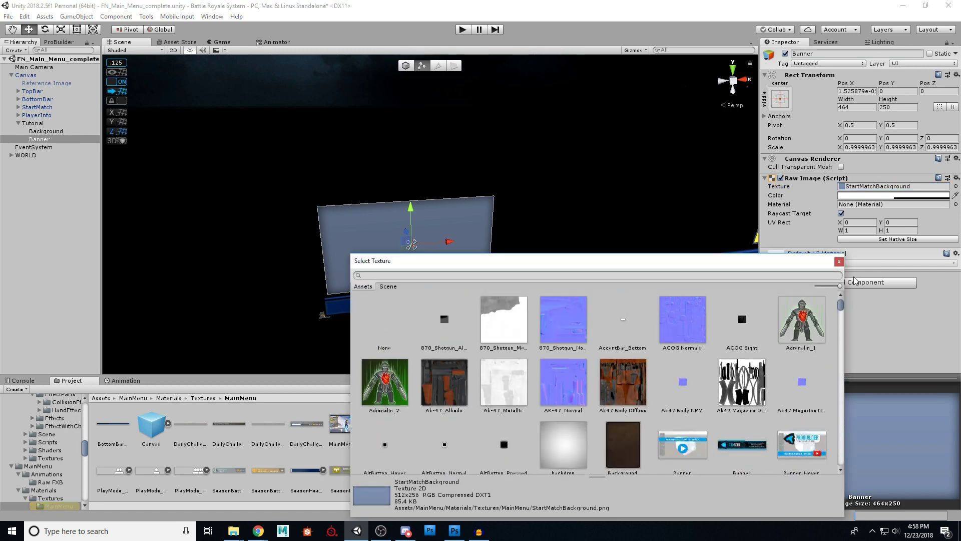
left_click(385, 323)
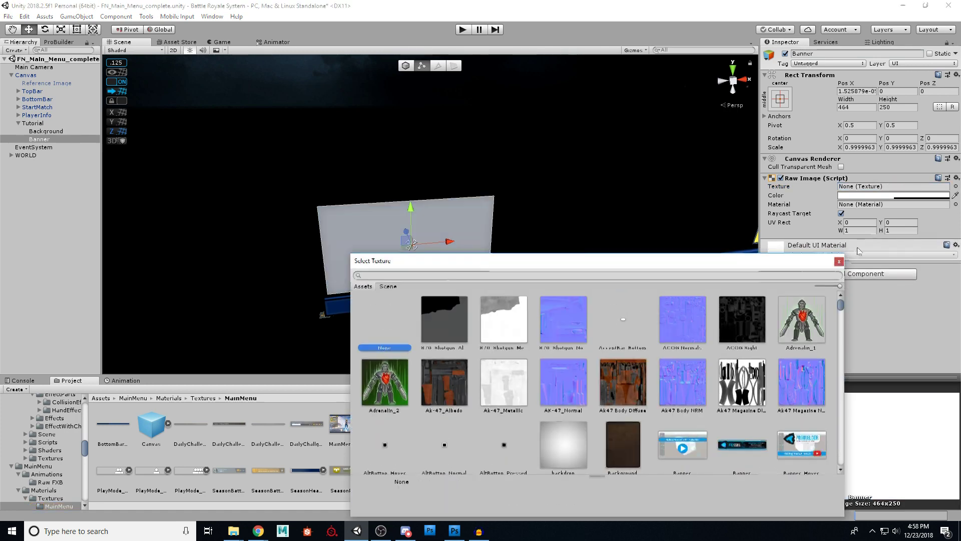
left_click(839, 261)
Set the Banner's color by sampling the dark blue of the bottom bar with the eyedropper.
left_click(867, 197)
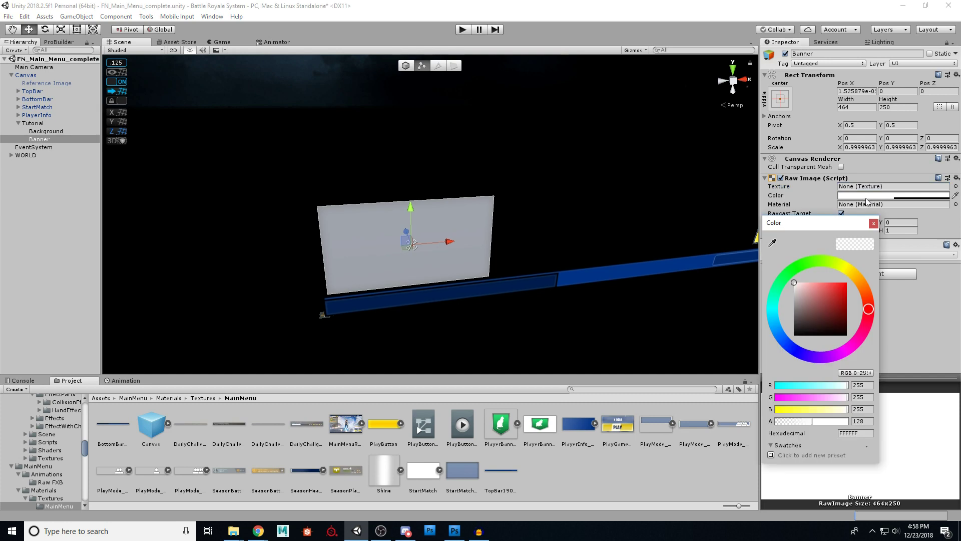
left_click(772, 243)
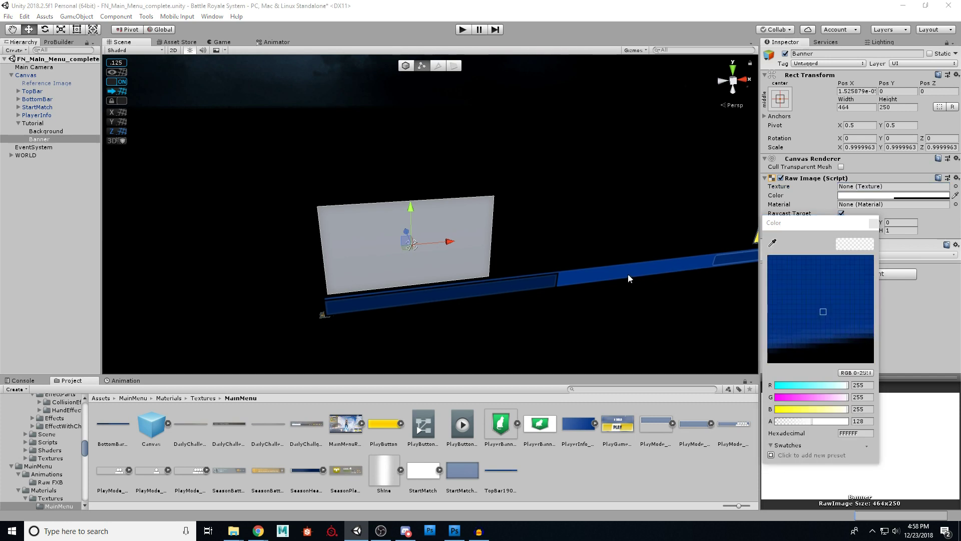
left_click(550, 283)
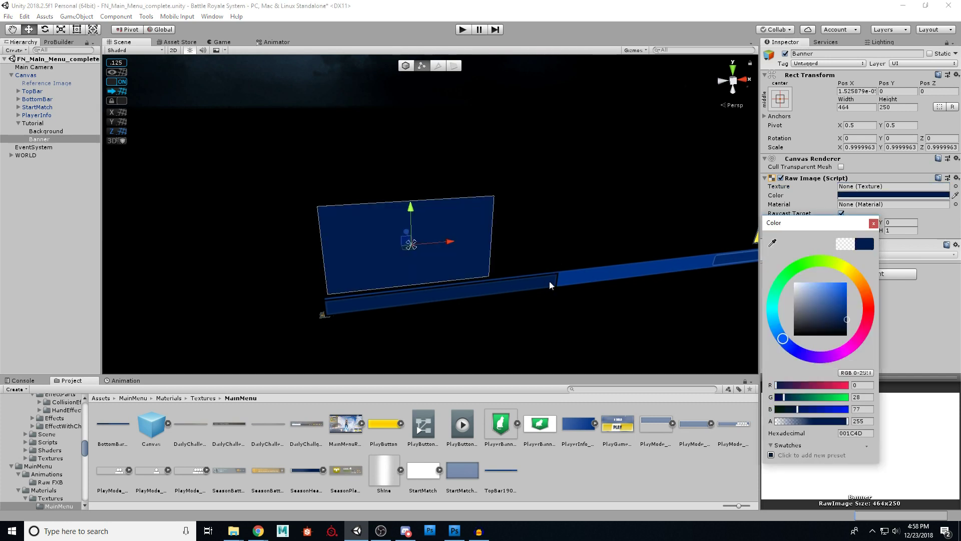
left_click(873, 224)
Set the Banner's height to 32 and raise it to about Pos Y 141, along the Background panel's upper edge.
left_click(903, 108)
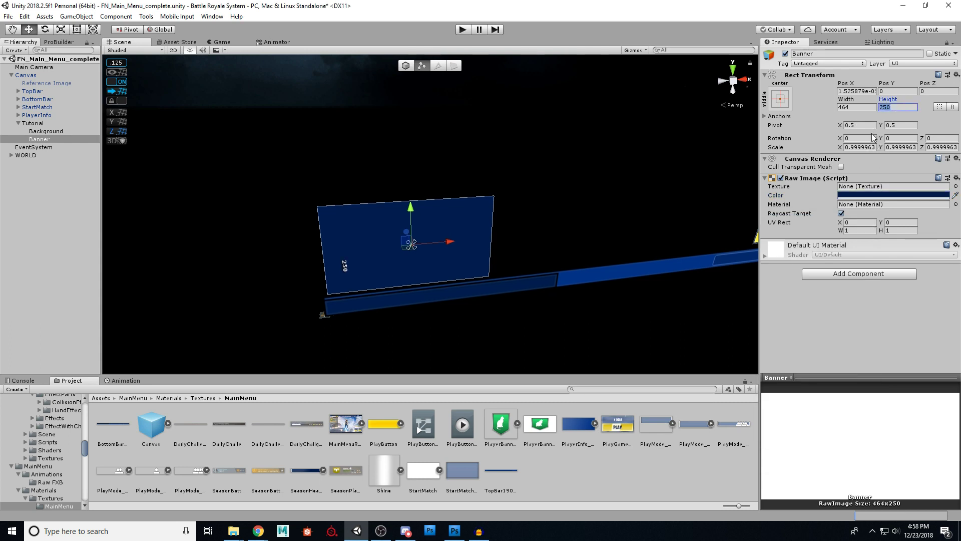
type("32")
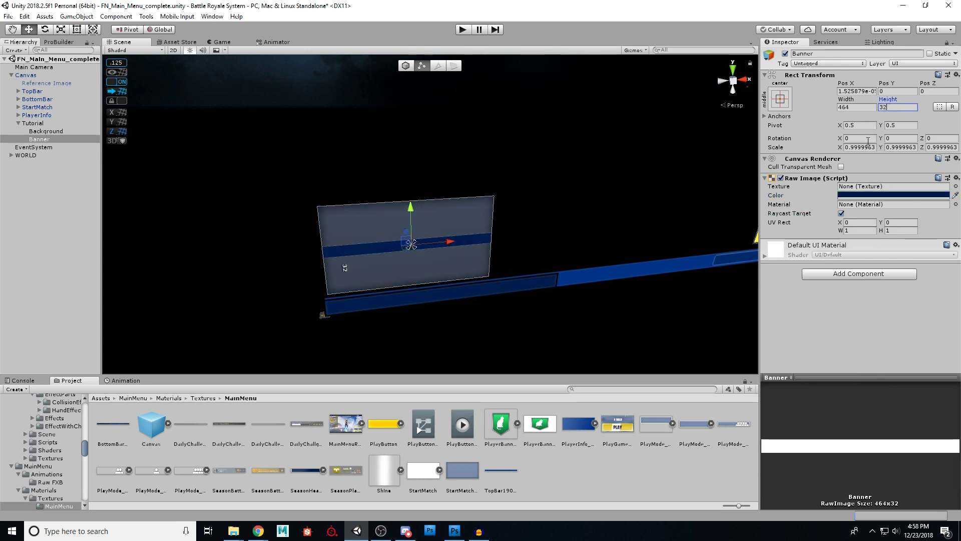
left_click(896, 91)
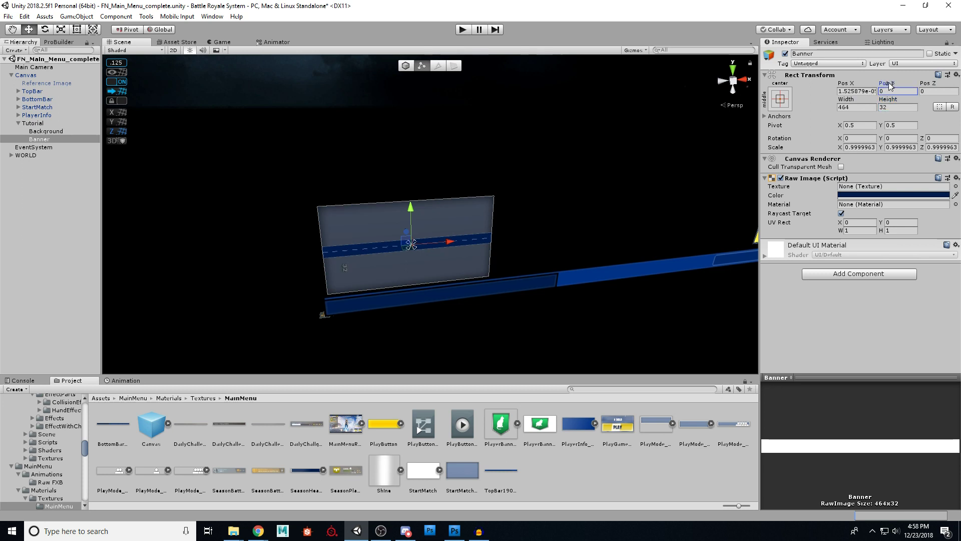
left_click_drag(55, 81, 343, 443)
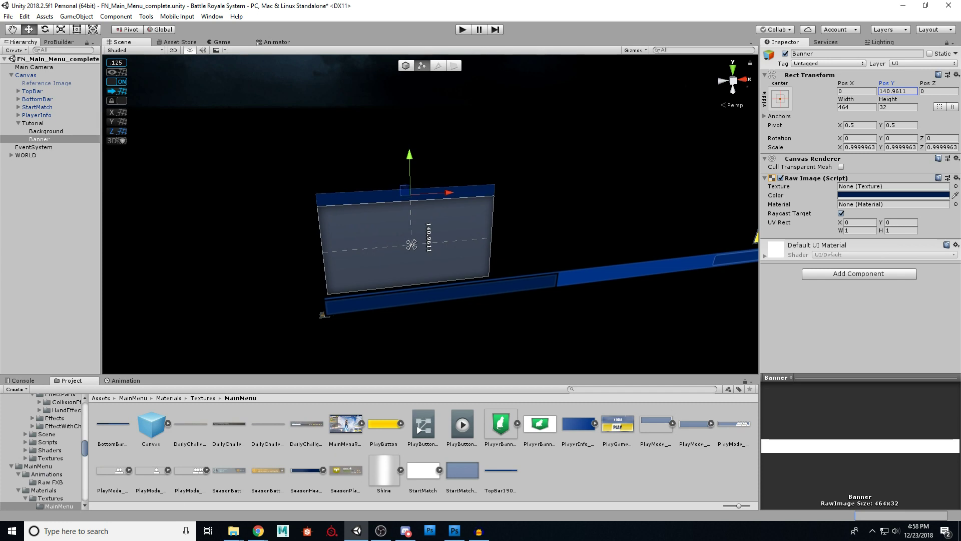
left_click(252, 260)
right_click_drag(365, 266, 311, 262)
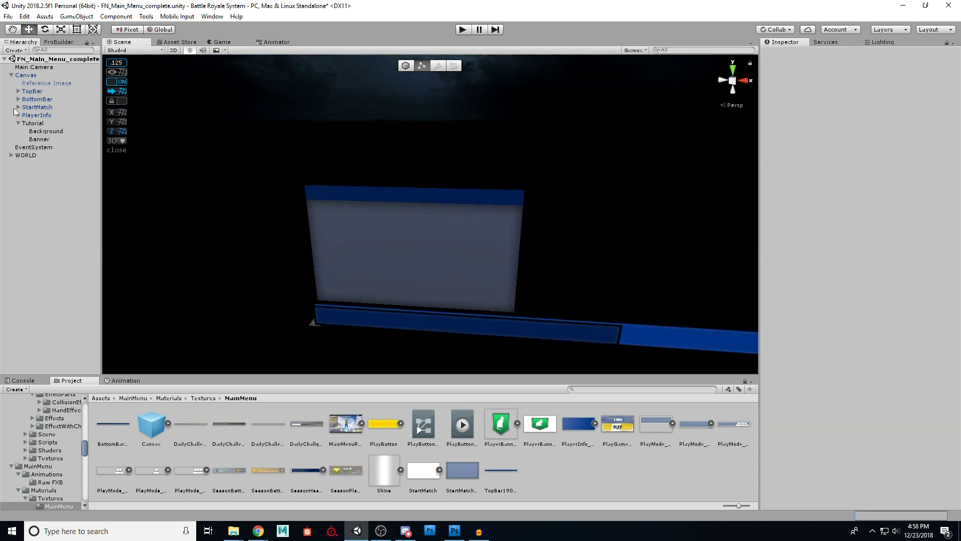
Add a TextMeshPro text object as a child of the Banner.
left_click(28, 124)
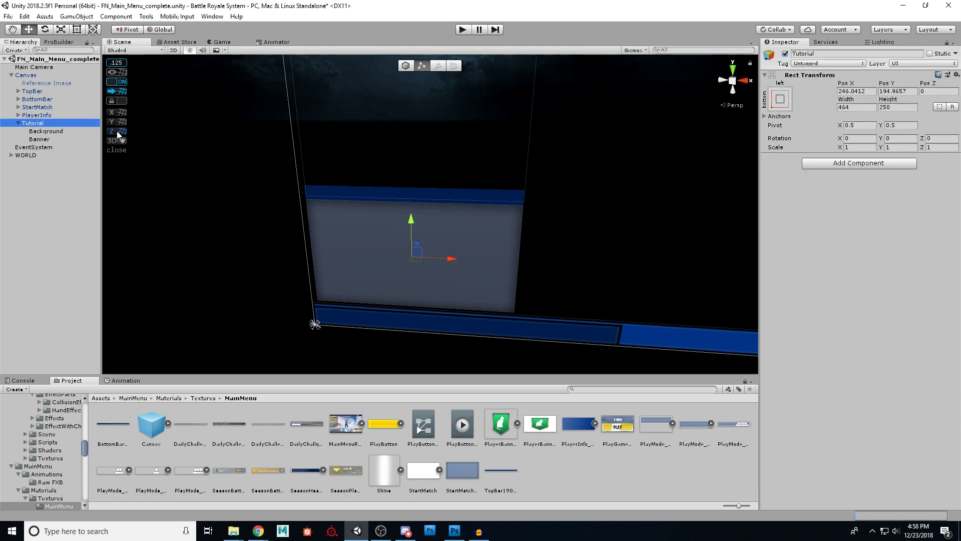
left_click(40, 140)
right_click(41, 140)
mouse_move(98, 301)
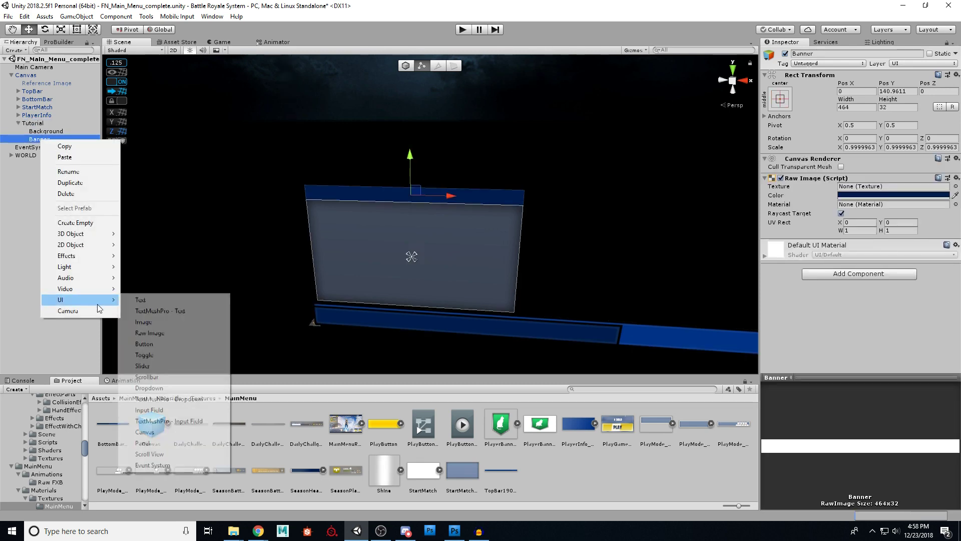
left_click(157, 311)
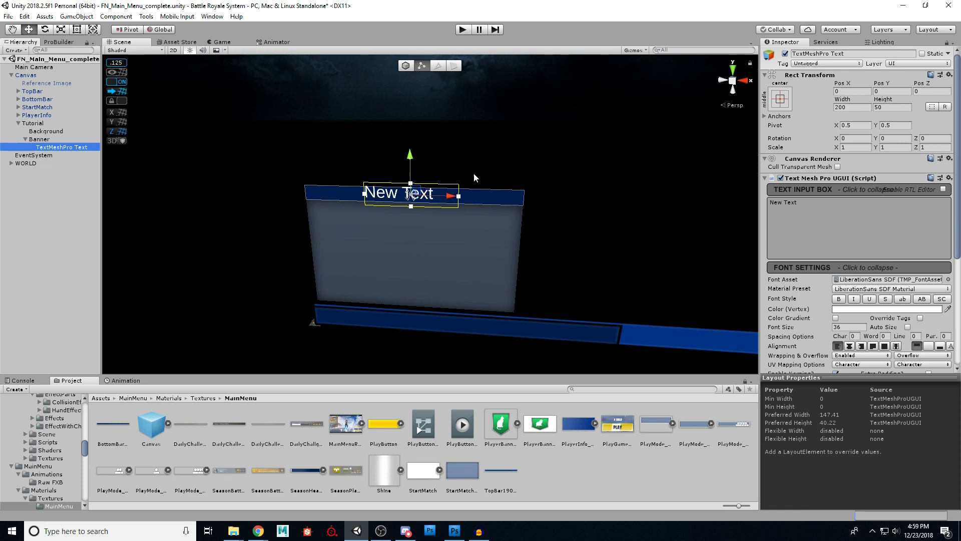
Anchor and place the text at the Banner's top-left corner, then offset it to about Pos X 109 and Pos Y -21.
right_click_drag(421, 194, 473, 195)
left_click_drag(444, 199, 385, 198)
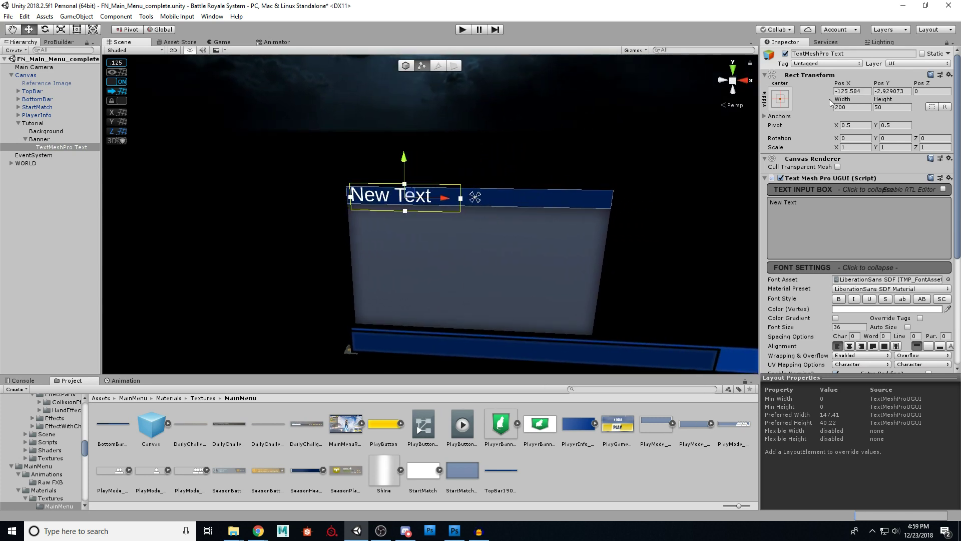
left_click(781, 99)
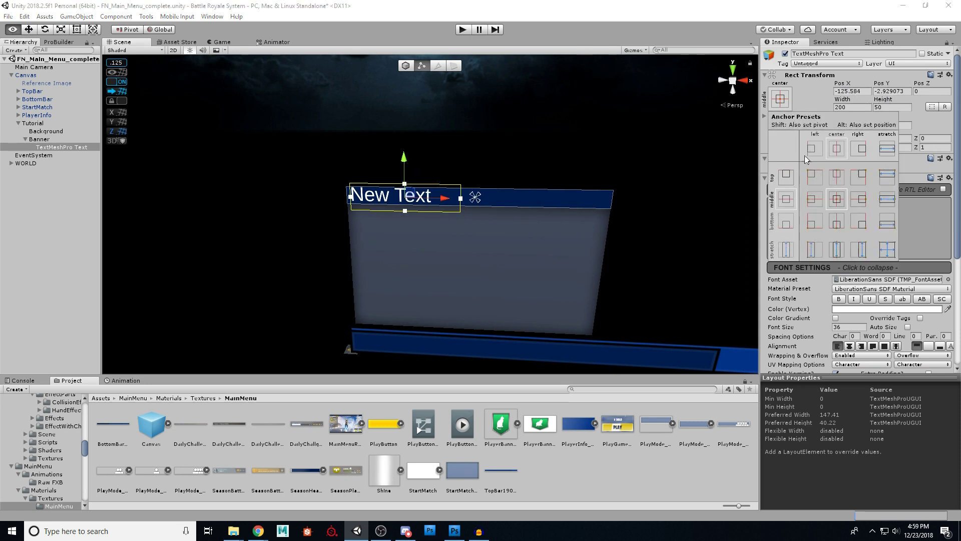
left_click(816, 178, "alt")
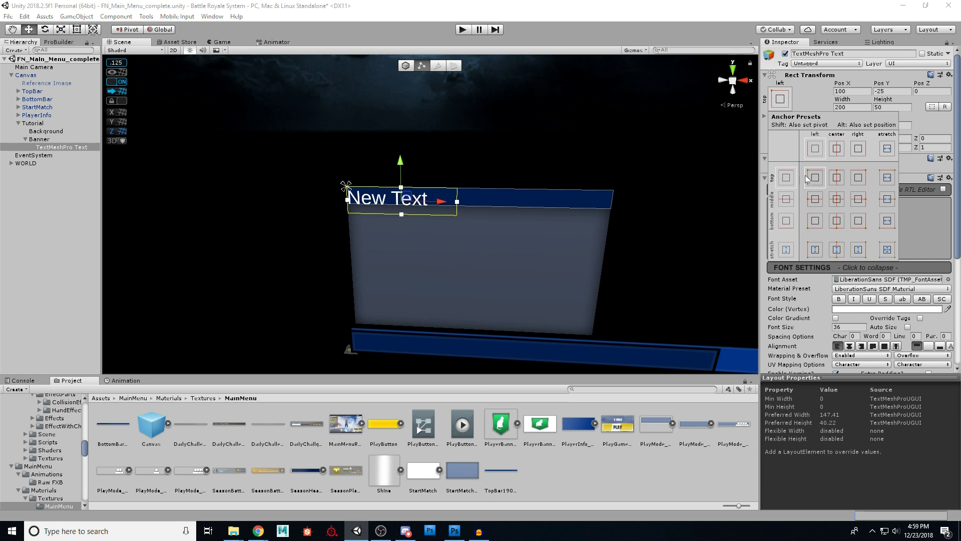
left_click(812, 80)
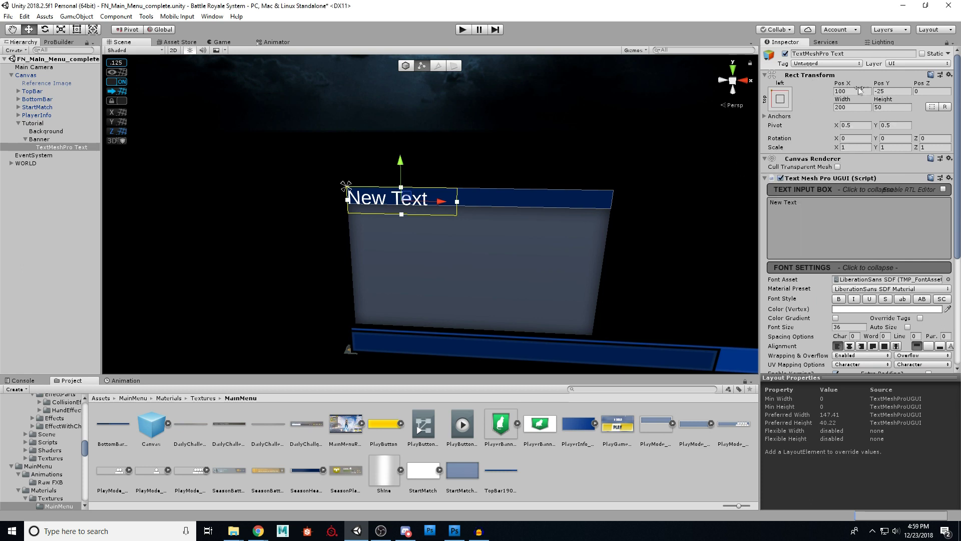
left_click_drag(846, 86, 862, 87)
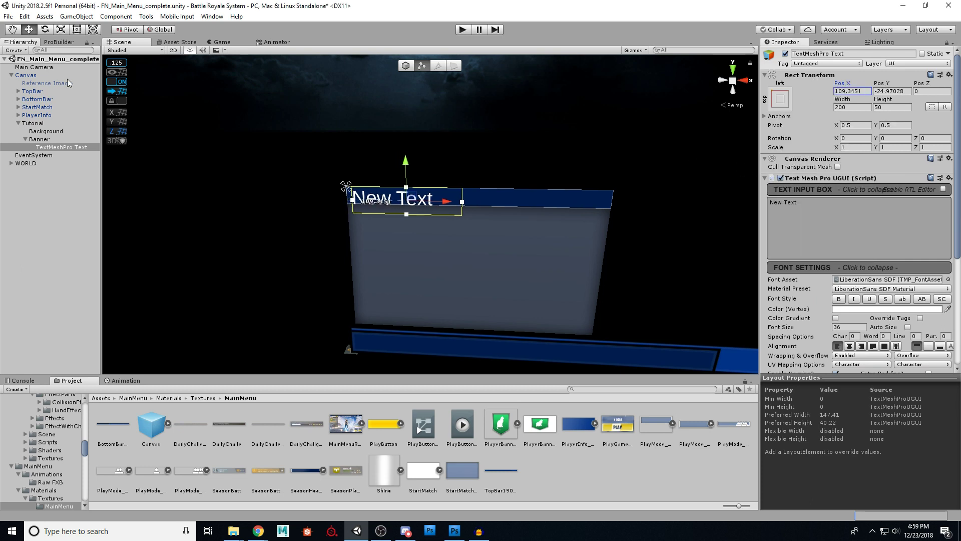
mouse_move(893, 83)
left_mouse_down()
mouse_move(902, 82)
mouse_move(895, 86)
left_mouse_up()
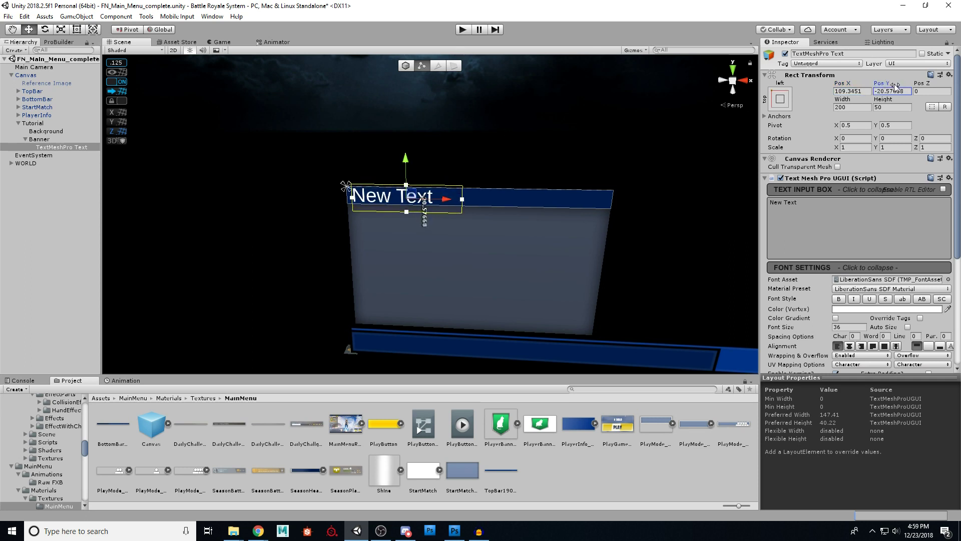
Change the text to "This is a title banner" and widen its text box to nearly the Banner's full width.
left_click(812, 213)
type("This")
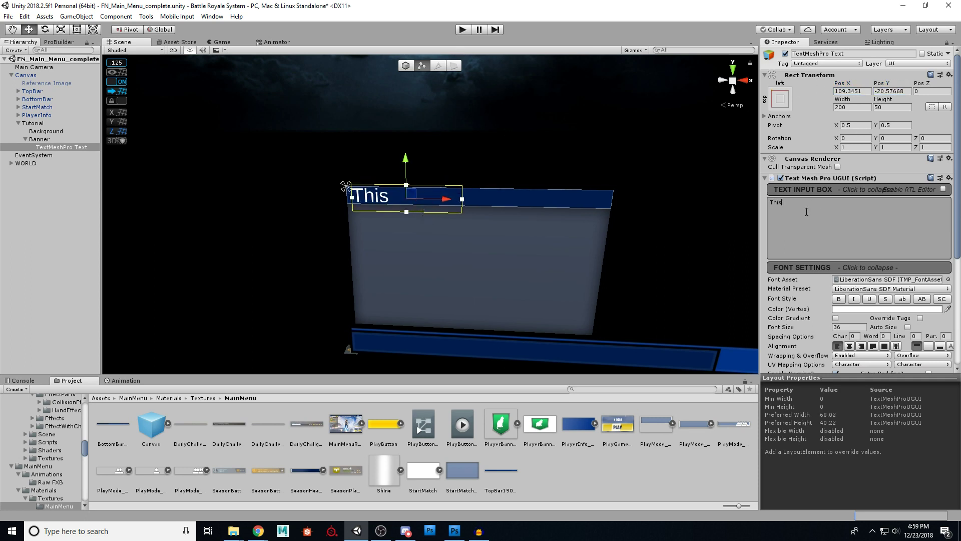
type(" is a title banner")
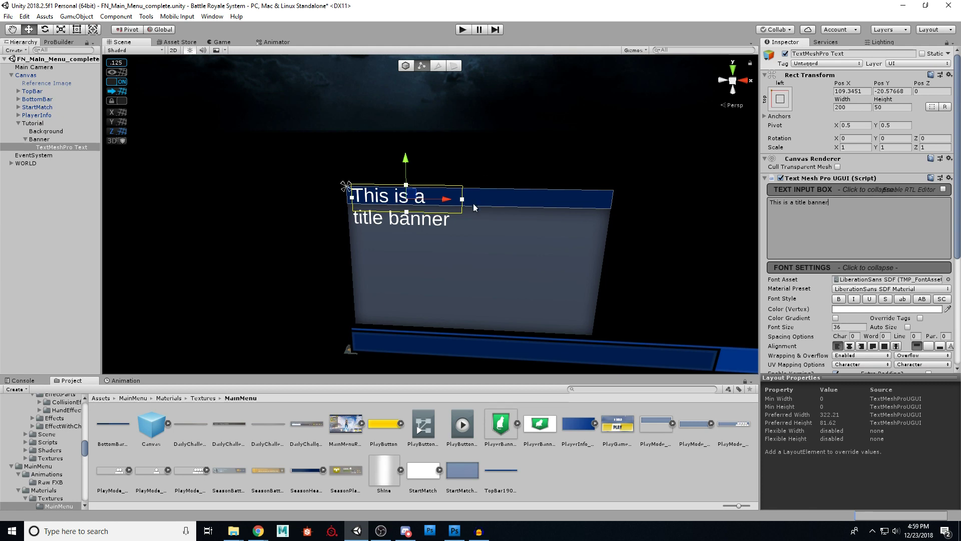
left_click_drag(463, 203, 601, 206)
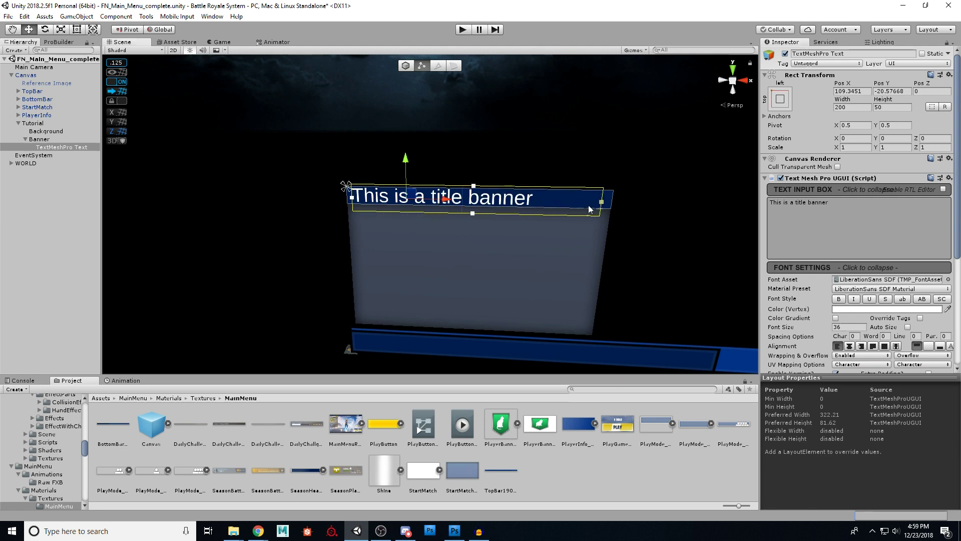
Set the banner text's font size to 24.
right_click_drag(475, 174, 550, 191)
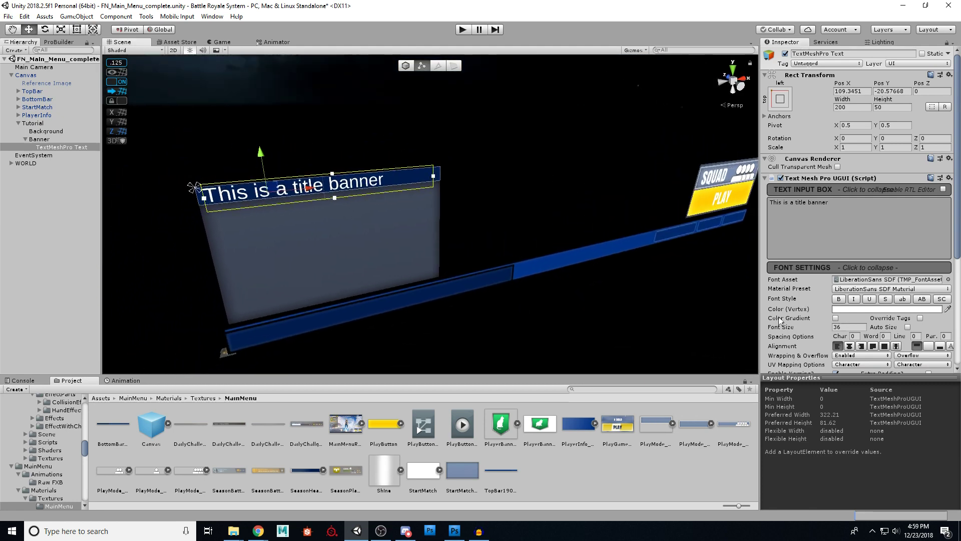
left_click(845, 328)
type("24")
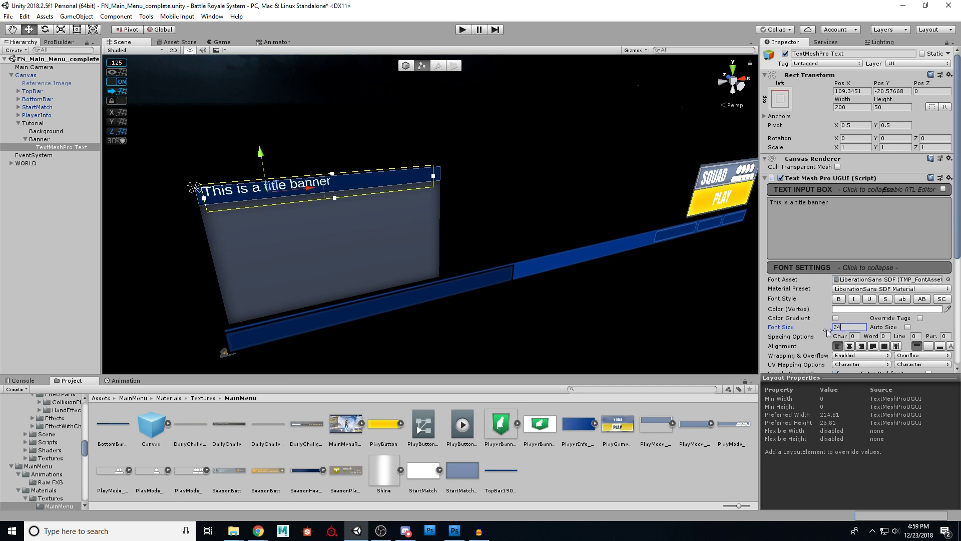
Collapse the Tutorial group and move it as a whole, leaving it at about Pos X 244.
left_click(32, 123)
right_click_drag(581, 212, 561, 199)
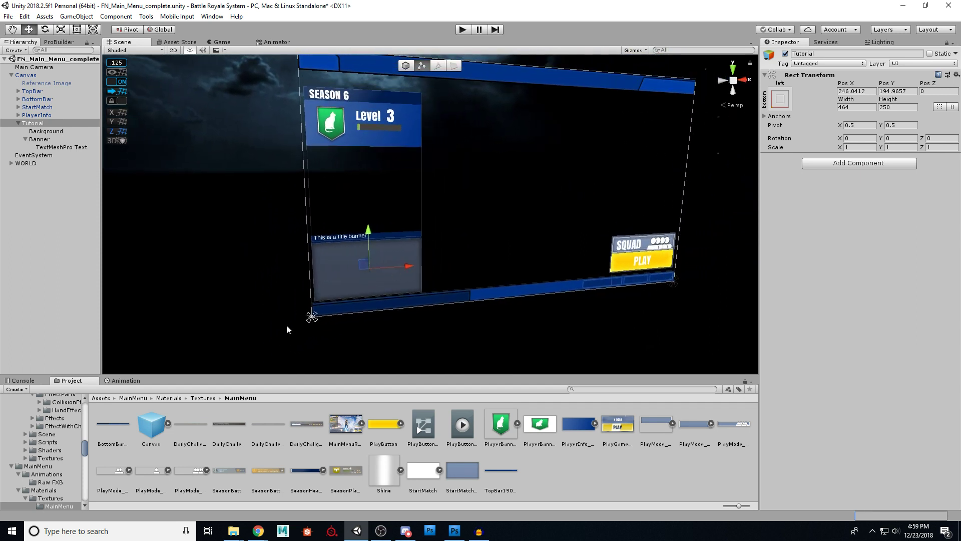
left_click(18, 123)
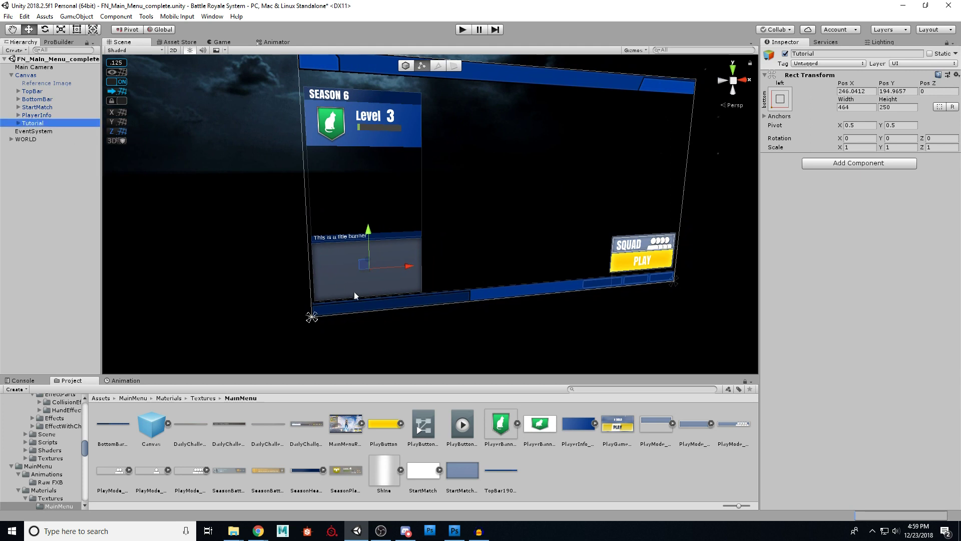
left_click_drag(359, 264, 375, 264)
left_click_drag(457, 220, 355, 266)
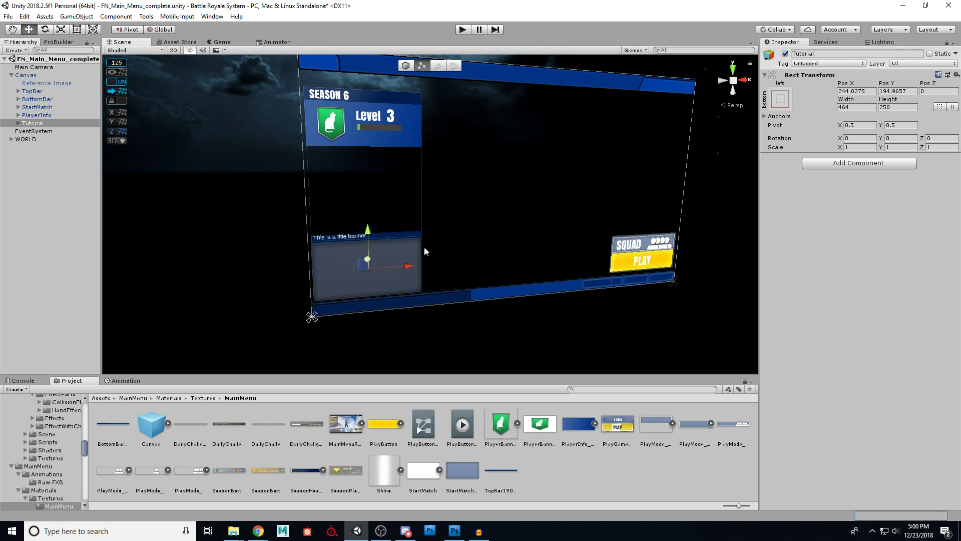
Disable the Tutorial group and run the main menu in play mode from the Game view, stopping it when done.
left_click(785, 53)
left_click_drag(575, 140, 452, 167, "alt")
left_click(230, 43)
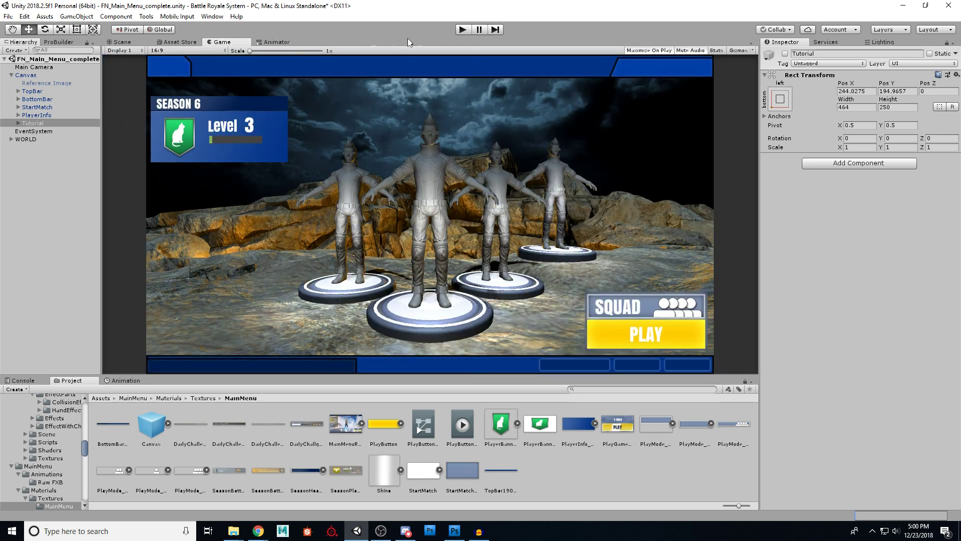
left_click(462, 30)
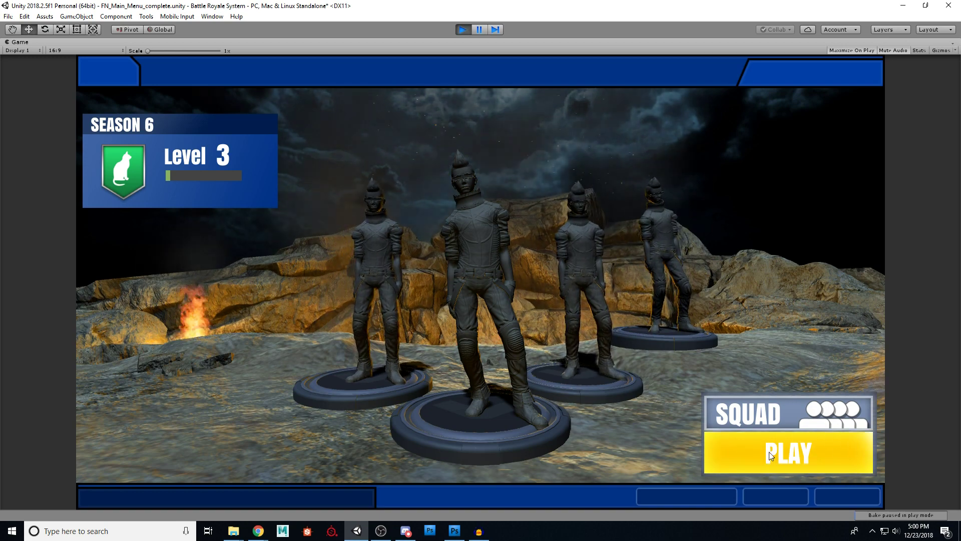
left_click(462, 29)
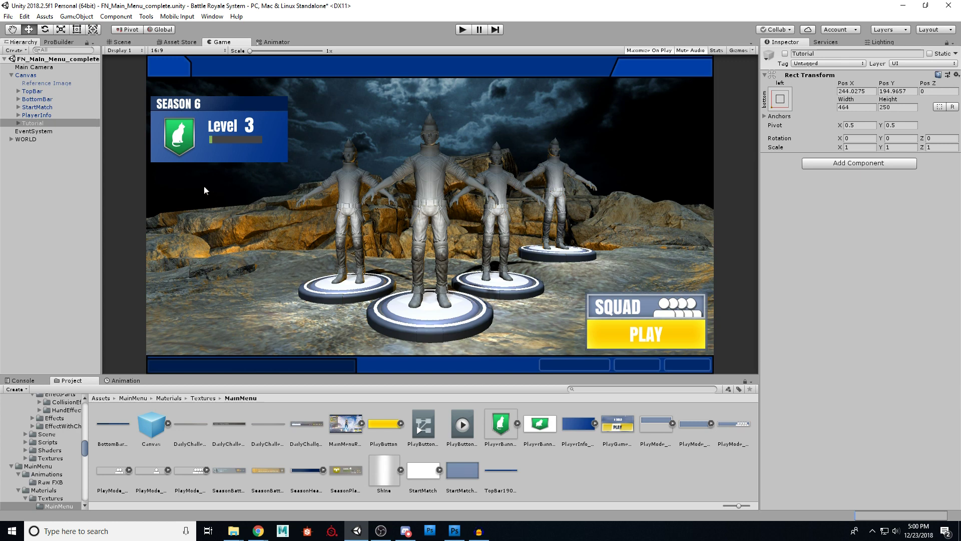
Expand the StartMatch group, collapse its Solo, Duo and Squad play modes, and examine the PlayButton and PlayButtonShine objects.
left_click(19, 107)
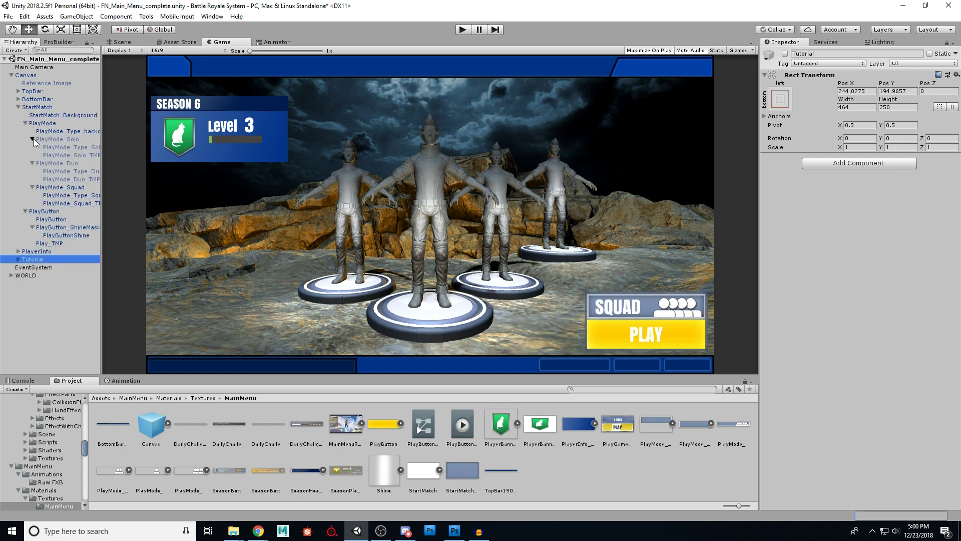
left_click(33, 139)
left_click(33, 147)
left_click(32, 155)
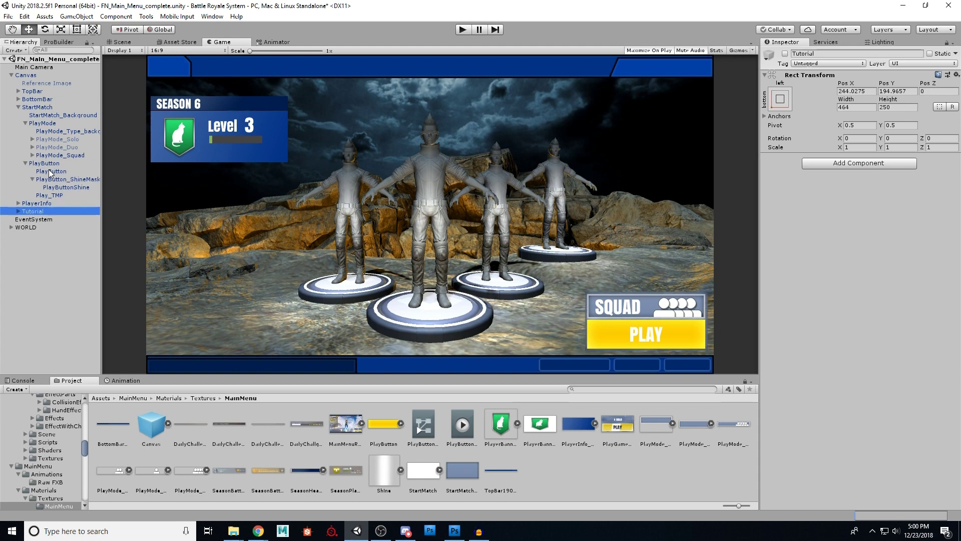
left_click(52, 171)
left_click(65, 187)
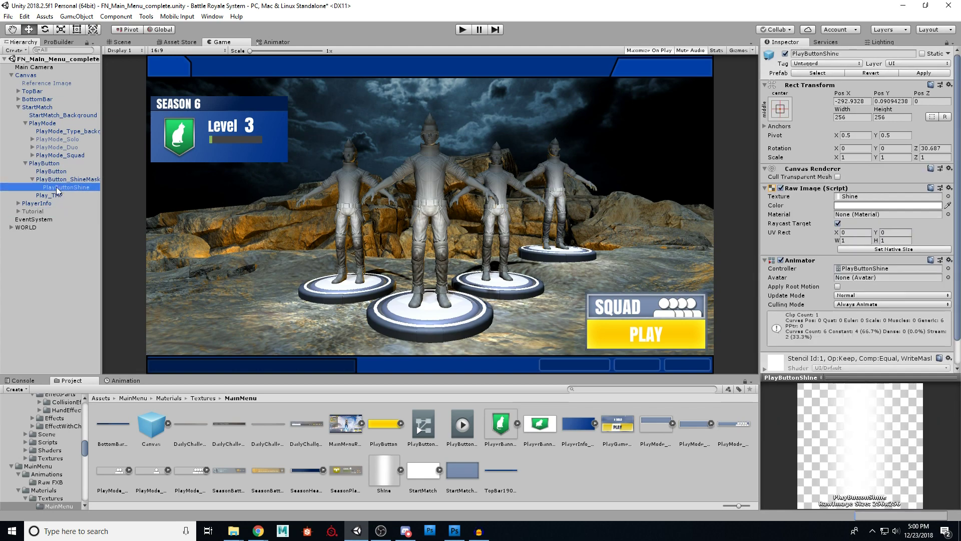
Duplicate the yellow PlayButton image inside the PlayButton group and raise the copy to about Pos Y 277.
left_click(58, 179)
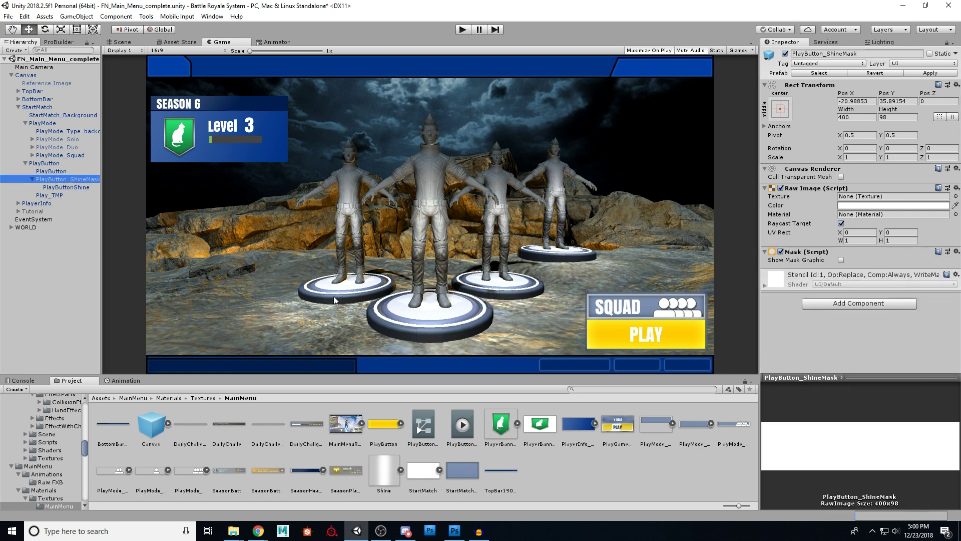
left_click(59, 171)
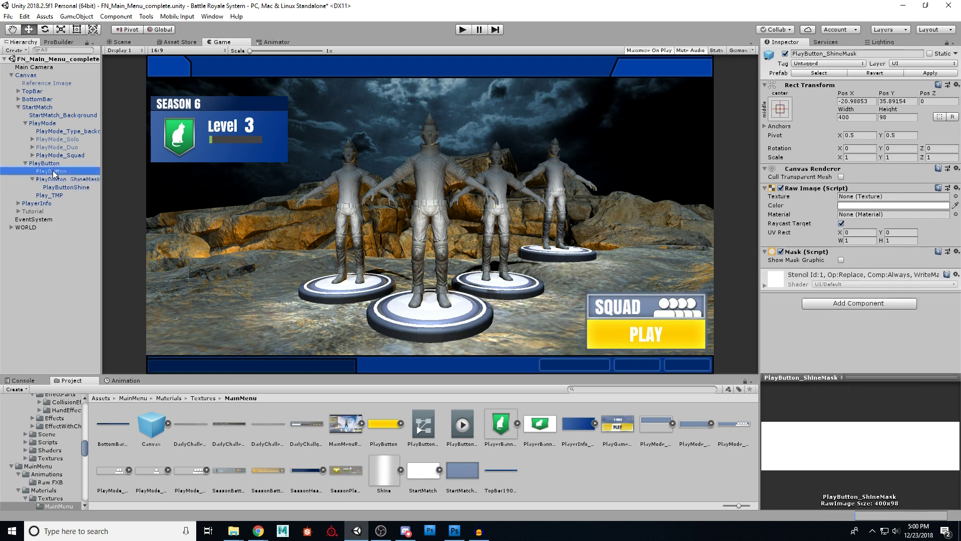
key("ctrl+d")
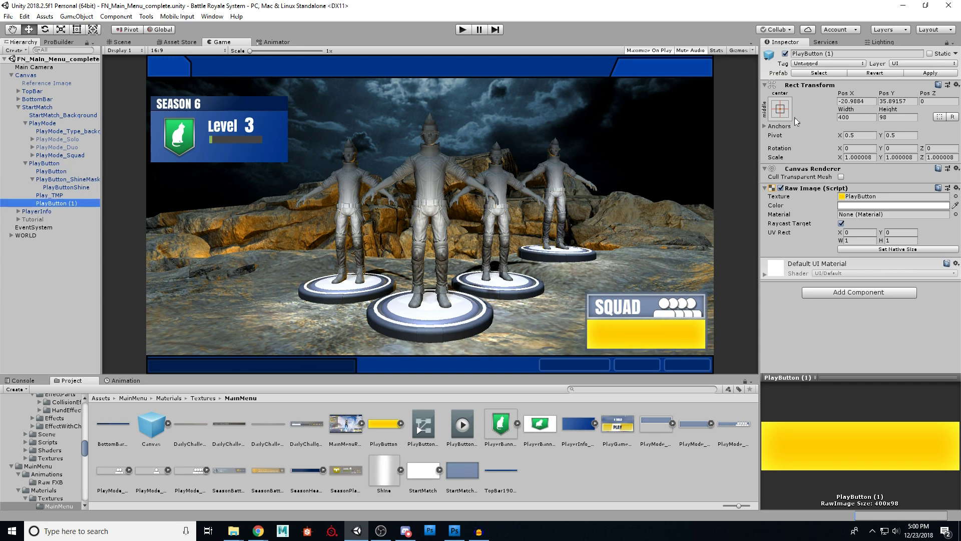
left_click(886, 100)
type("59.97")
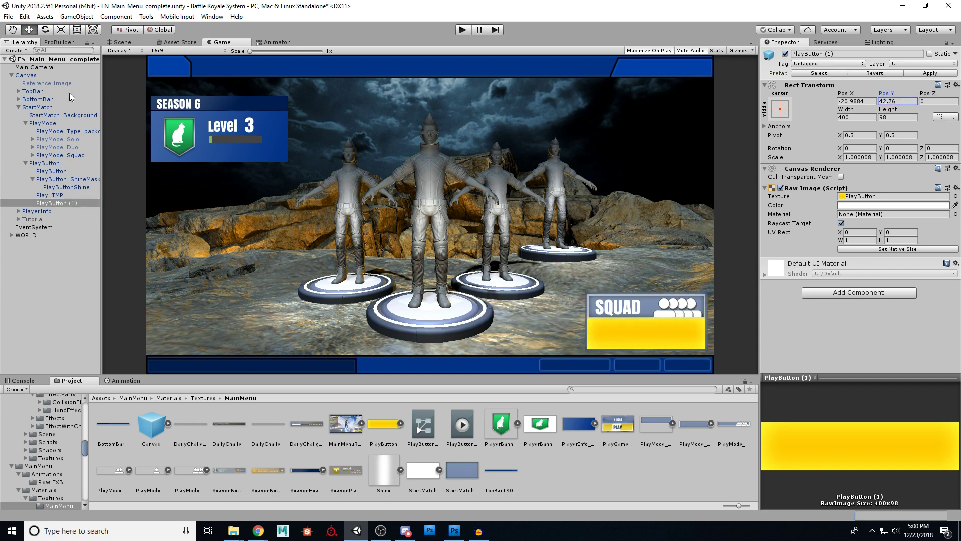
left_click_drag(364, 87, 125, 215)
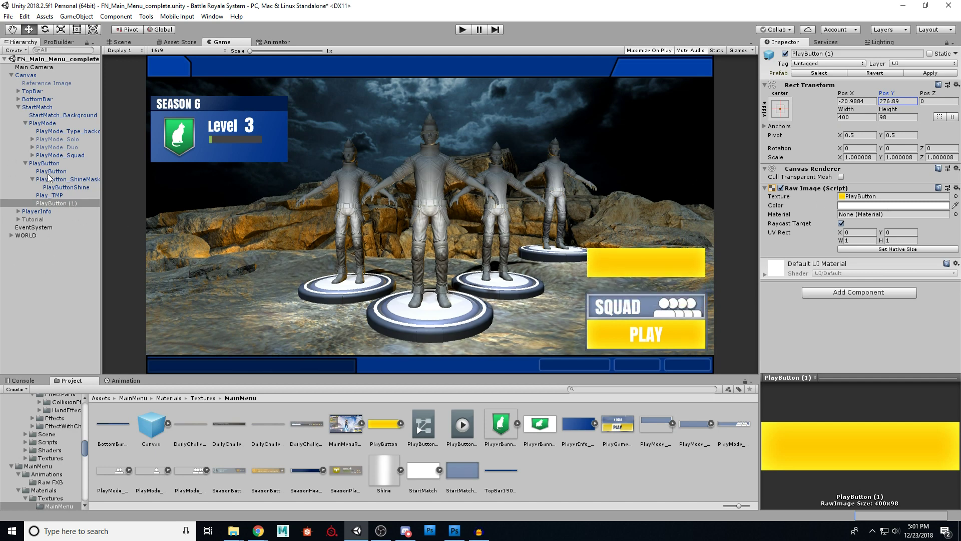
Duplicate the raised PlayButton (1) image and rename the copy MaskContainer.
left_click(63, 182)
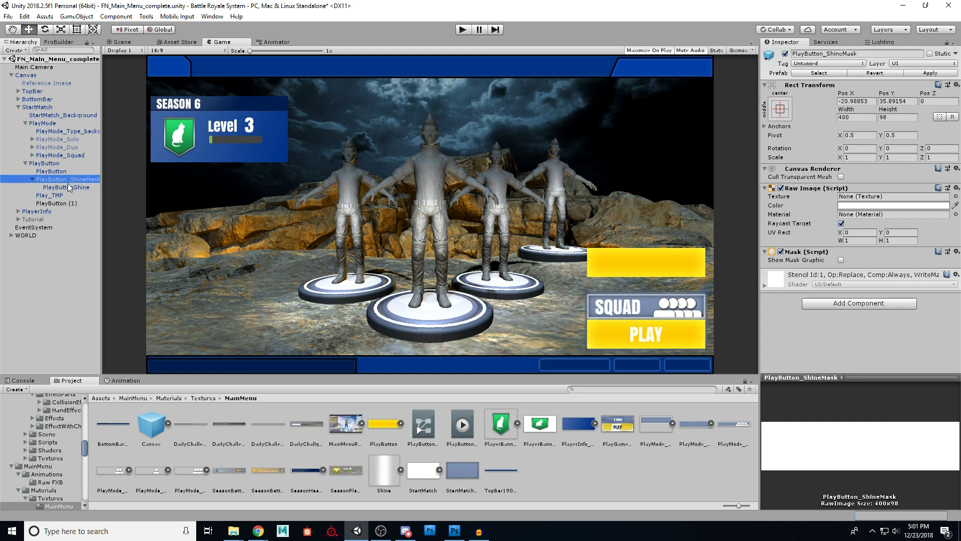
left_click(64, 204)
key("ctrl+d")
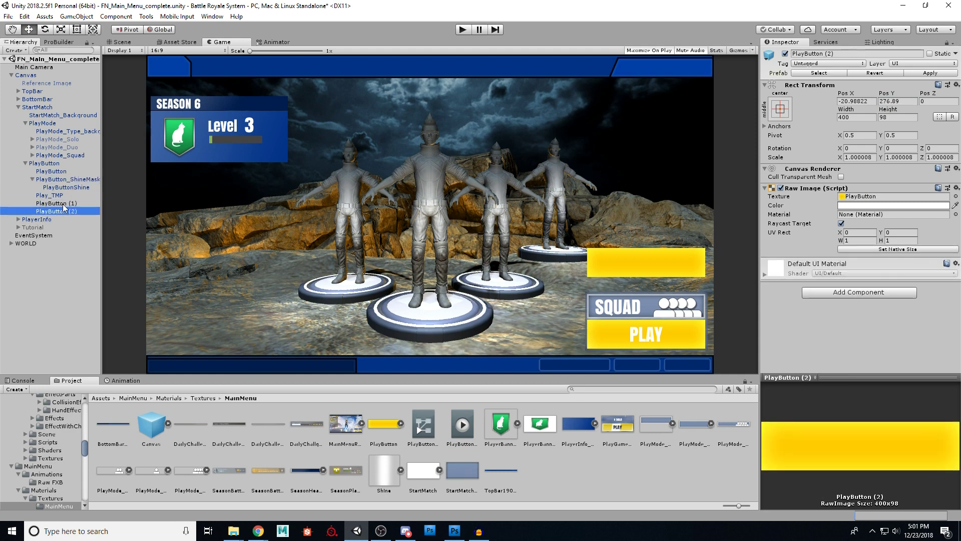
left_click(841, 54)
type("MaskConta")
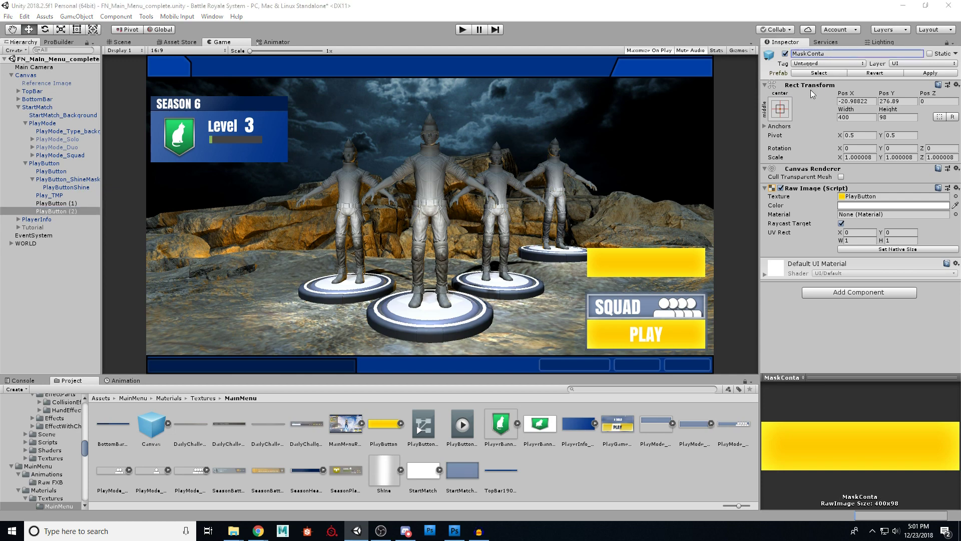
key("Return")
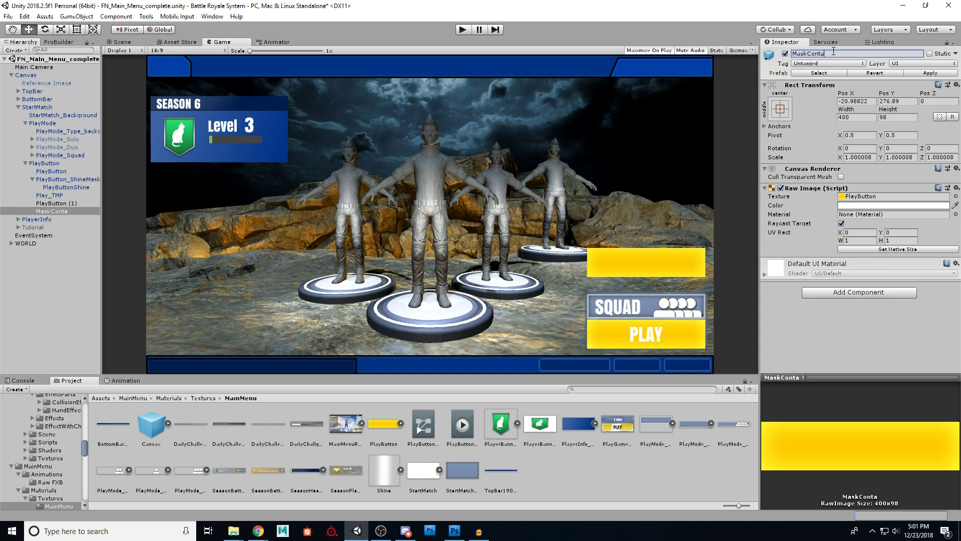
type("iner")
key("Return")
Set MaskContainer's Raw Image texture to None.
left_click(955, 197)
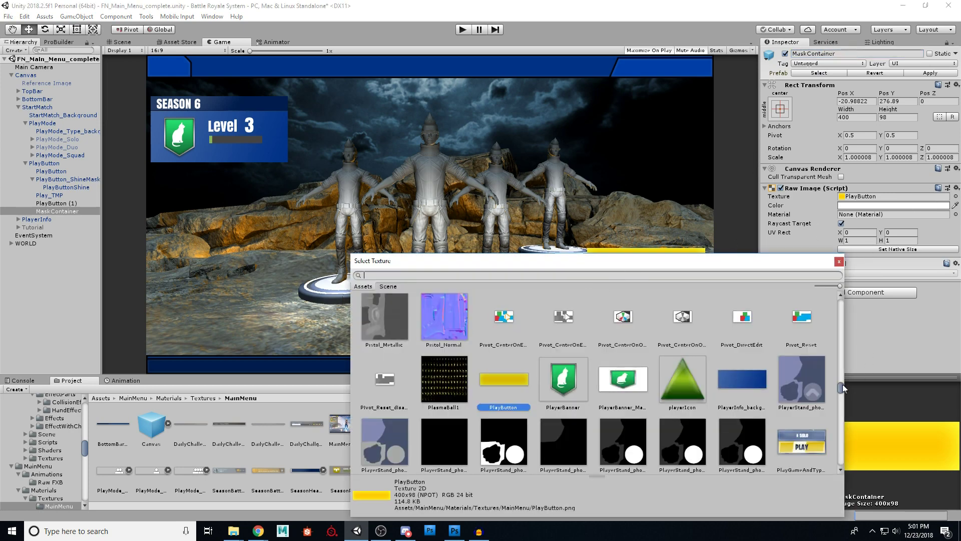
left_click_drag(840, 390, 841, 300)
left_click(390, 330)
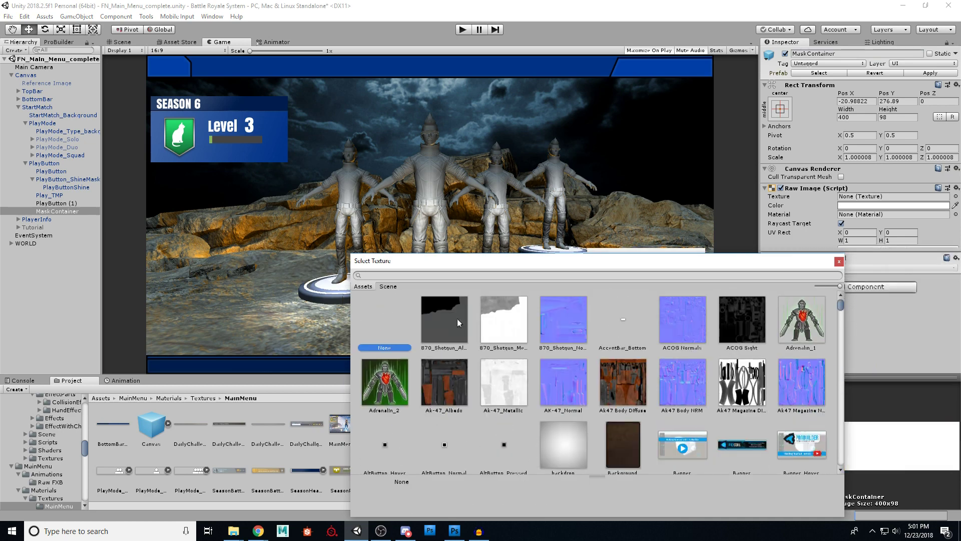
left_click(838, 261)
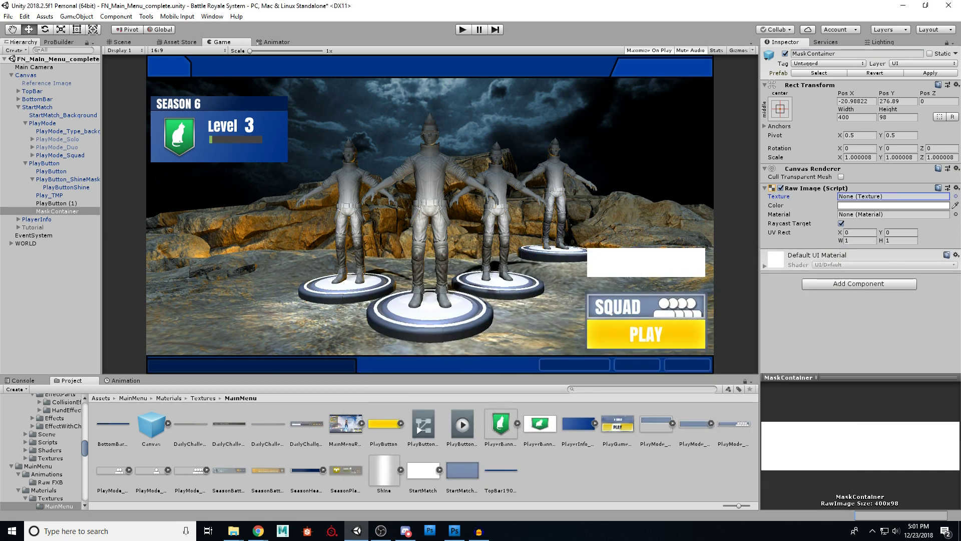
Add a Mask component to MaskContainer and turn off Show Mask Graphic.
left_click(59, 204)
left_click(57, 211)
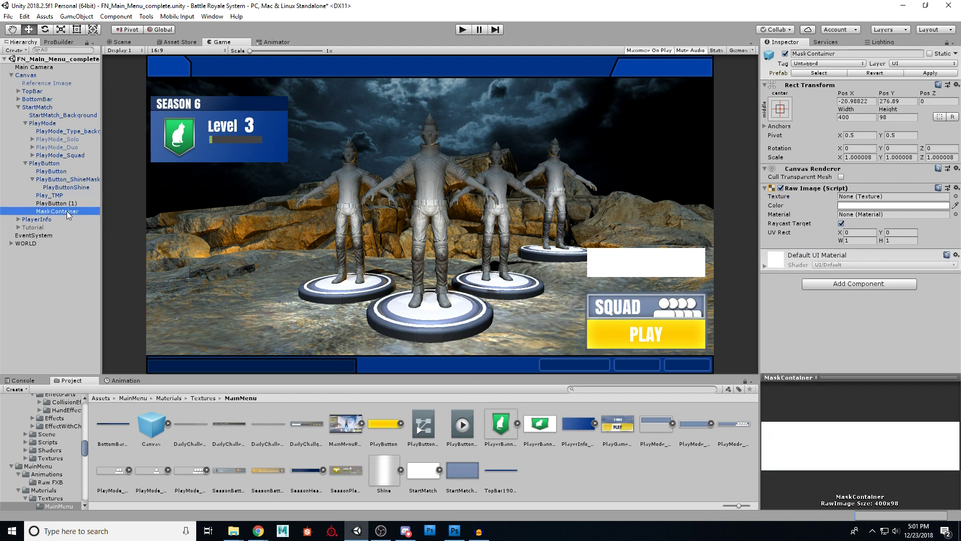
left_click(67, 212)
left_click(829, 284)
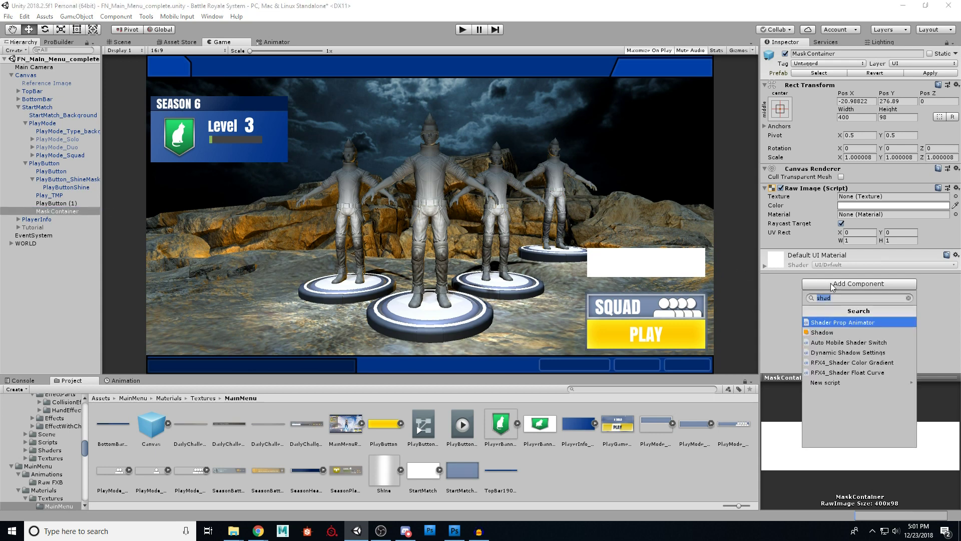
key("BackSpace")
type("mask")
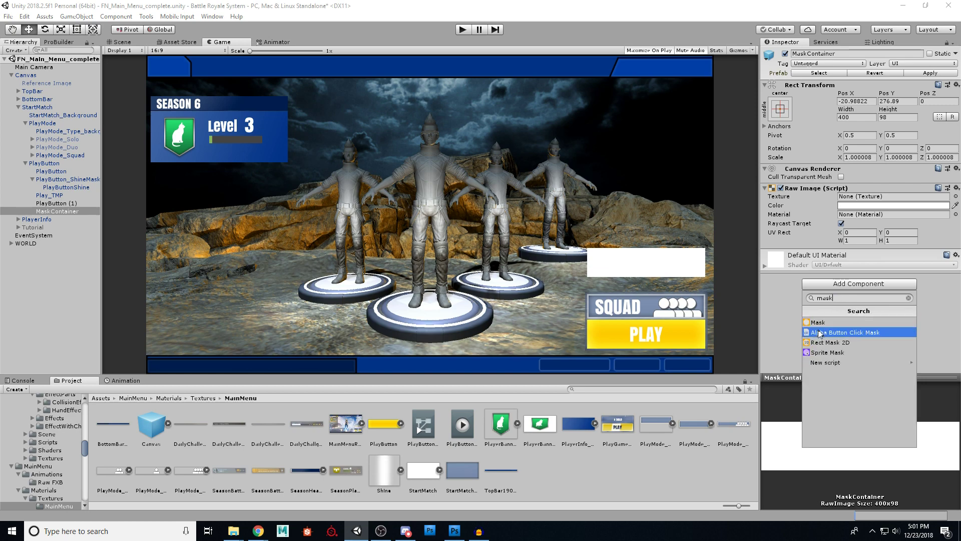
left_click(824, 323)
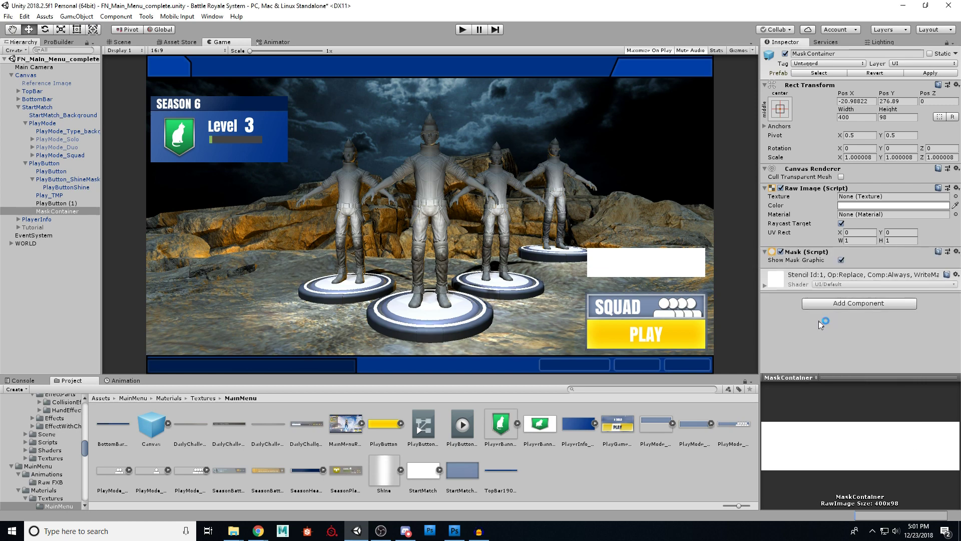
left_click(841, 260)
left_click(841, 260)
left_click(841, 261)
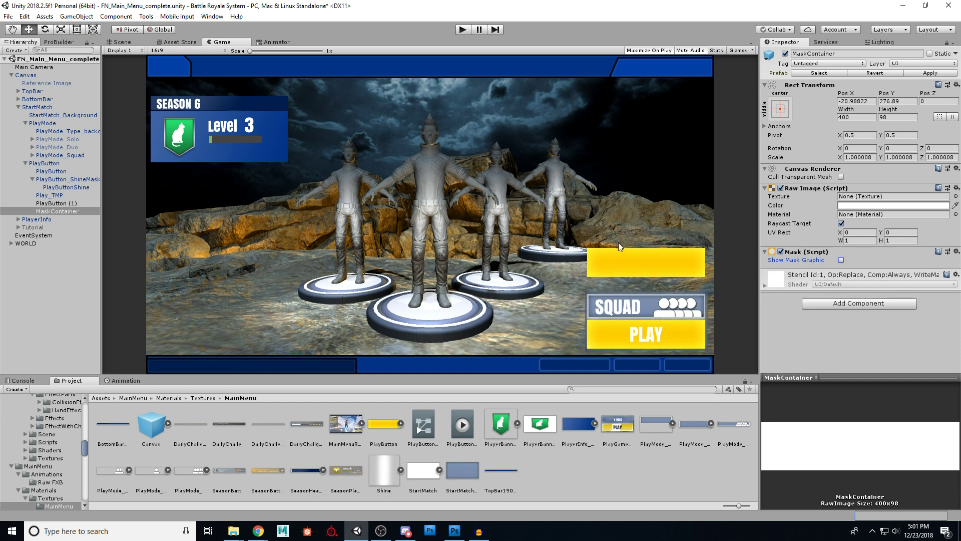
Create a UI Raw Image as a child of MaskContainer and set its width and height to 256.
right_click(63, 212)
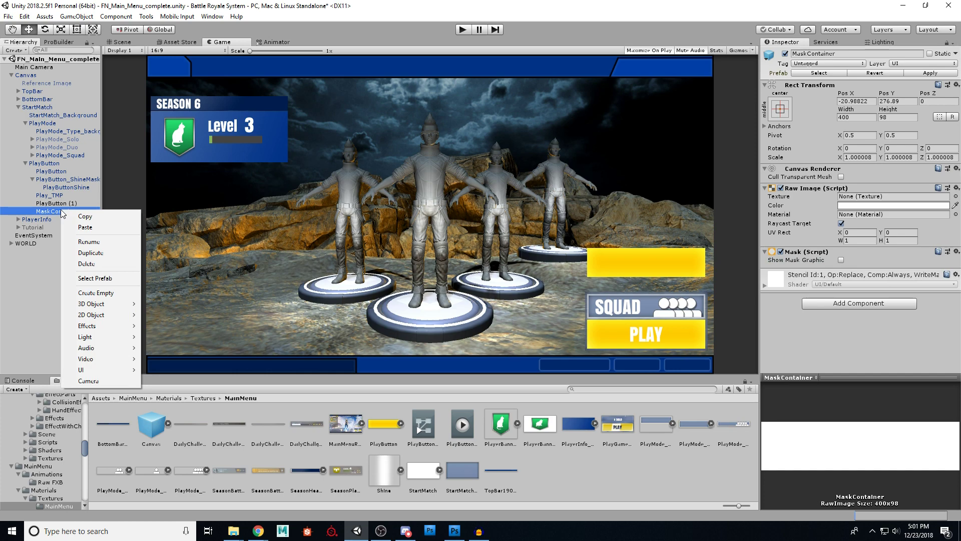
mouse_move(122, 370)
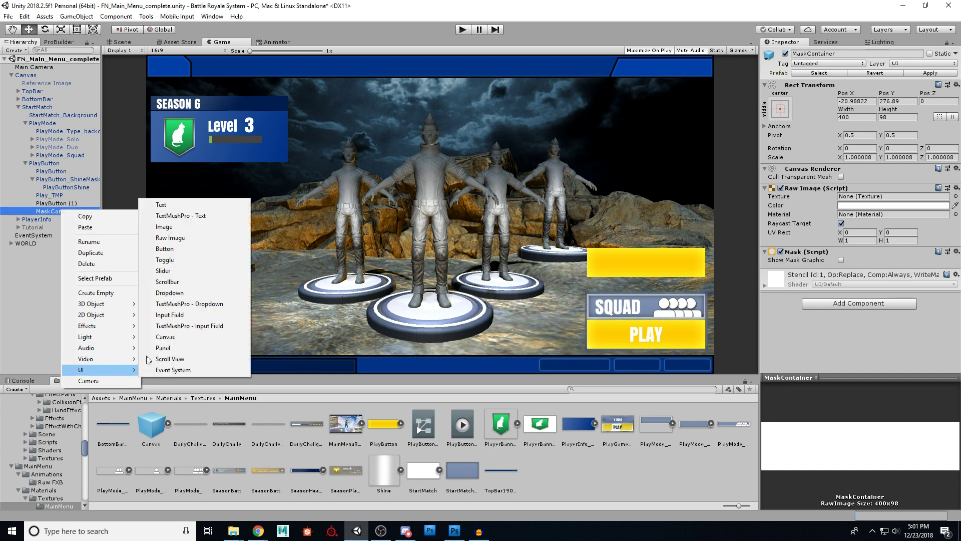
left_click(193, 239)
left_click(860, 108)
type("256")
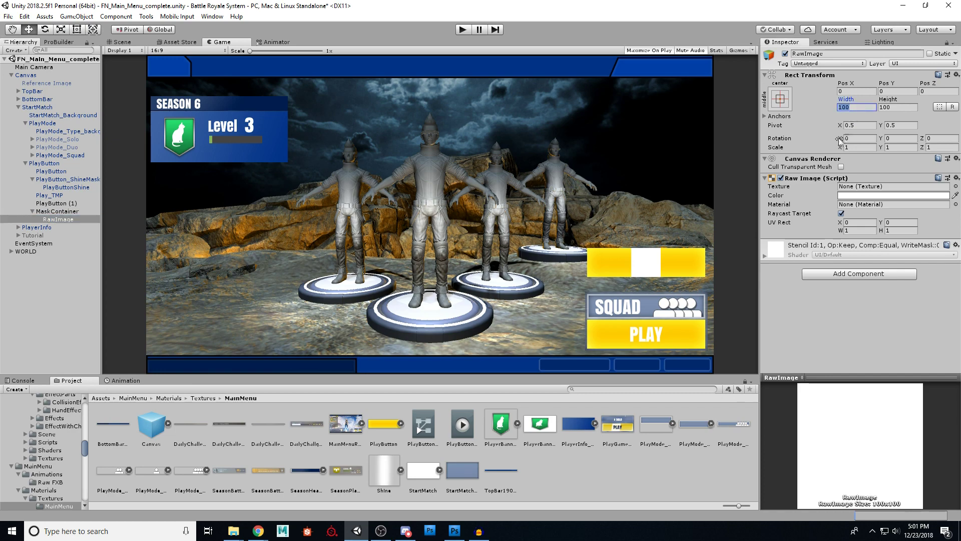
key("Tab")
type("256")
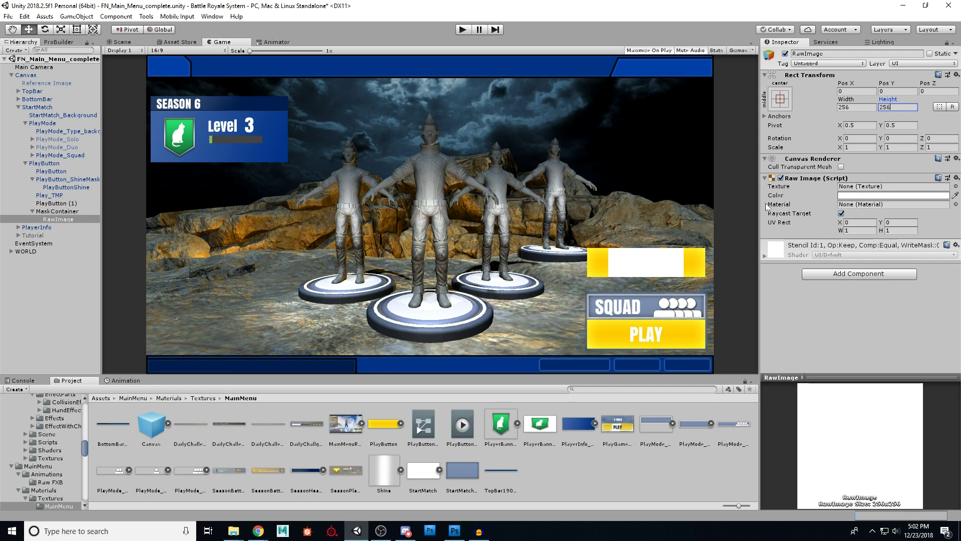
Assign the Shine texture to the new RawImage and slightly lower its colour's alpha.
left_click_drag(384, 472, 861, 187)
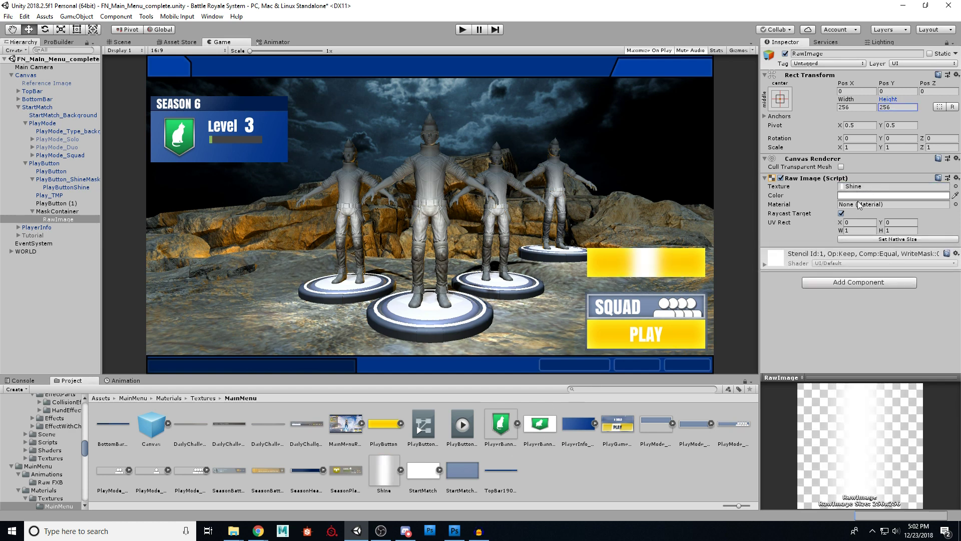
left_click(893, 196)
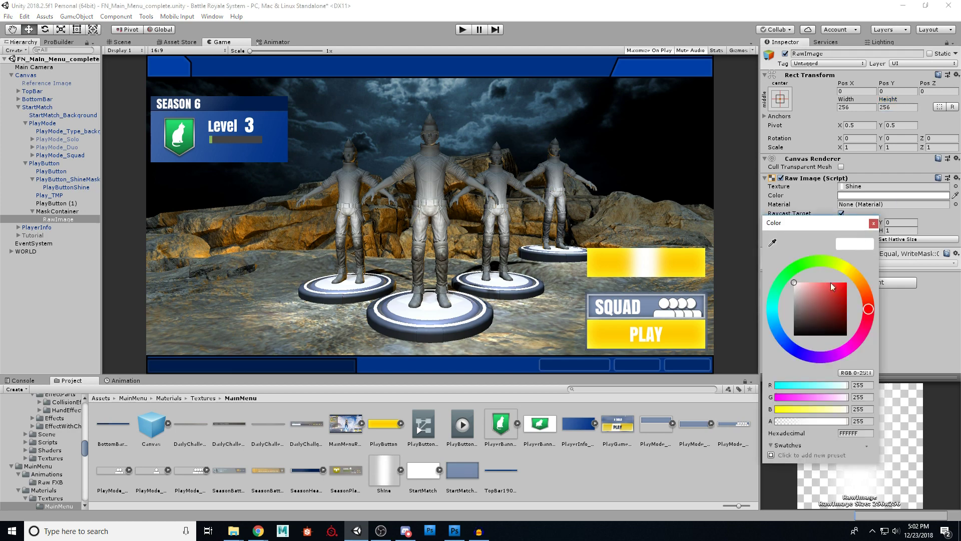
left_click_drag(837, 423, 830, 423)
left_click(873, 223)
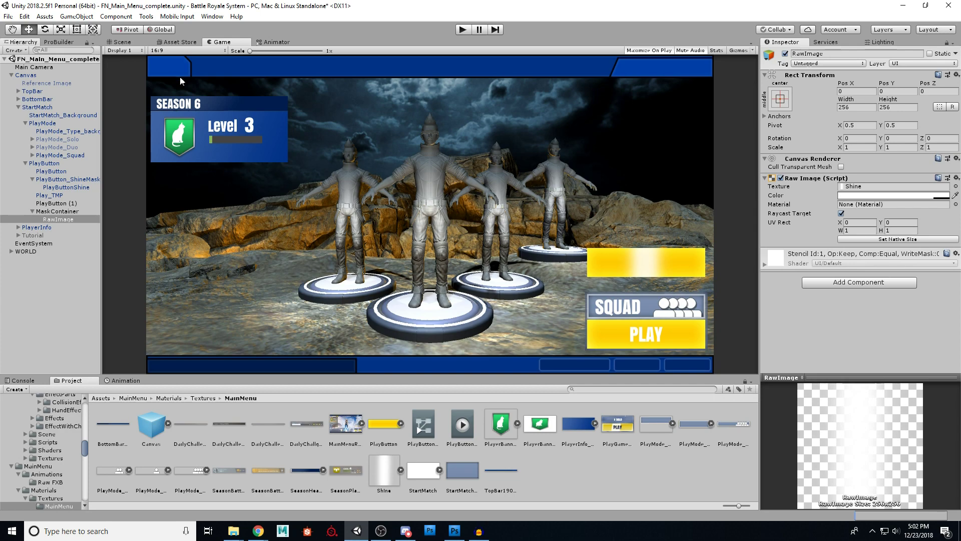
In the Scene view, rotate the shine RawImage about 30 degrees around Z so it slants across the yellow button.
left_click(122, 43)
left_click_drag(345, 205, 431, 205, "alt")
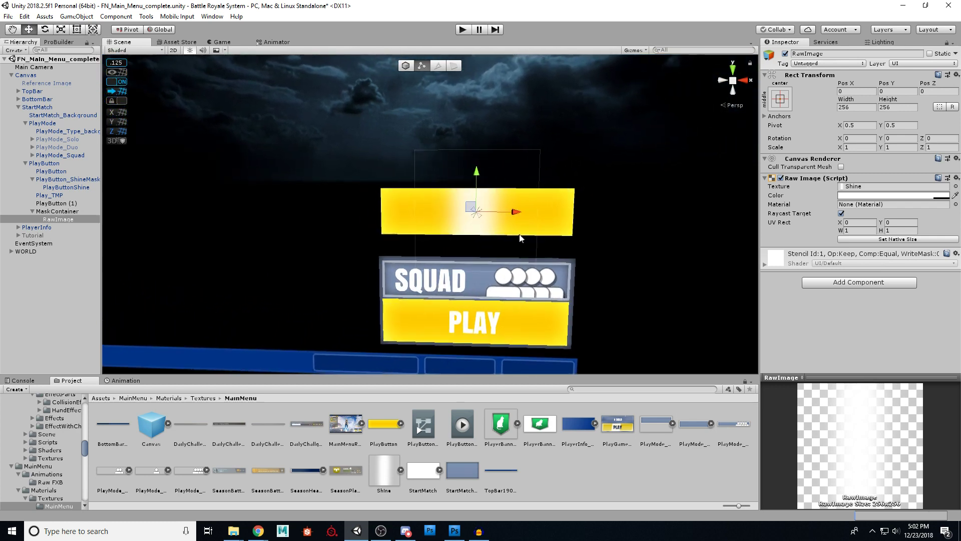
left_click_drag(511, 210, 510, 240)
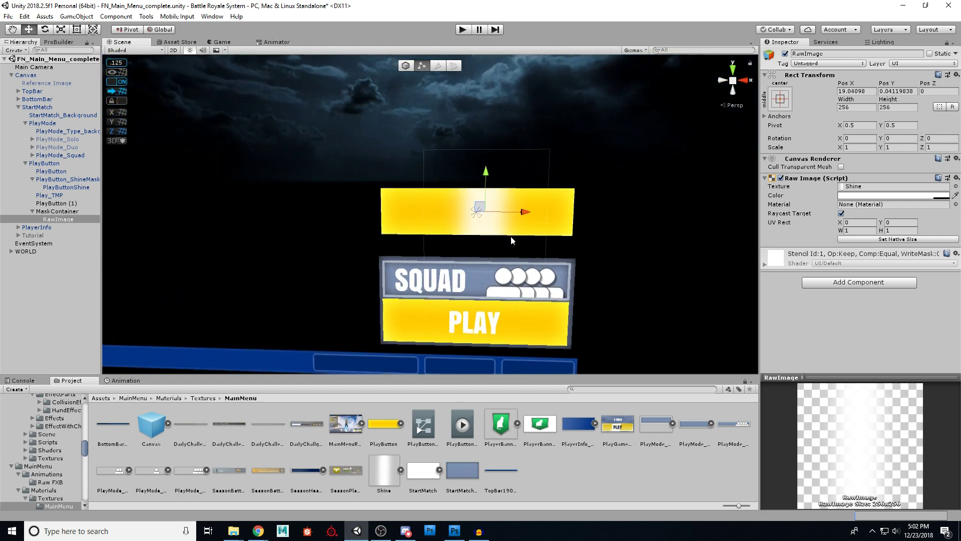
key("e")
left_click_drag(551, 217, 405, 148, "alt")
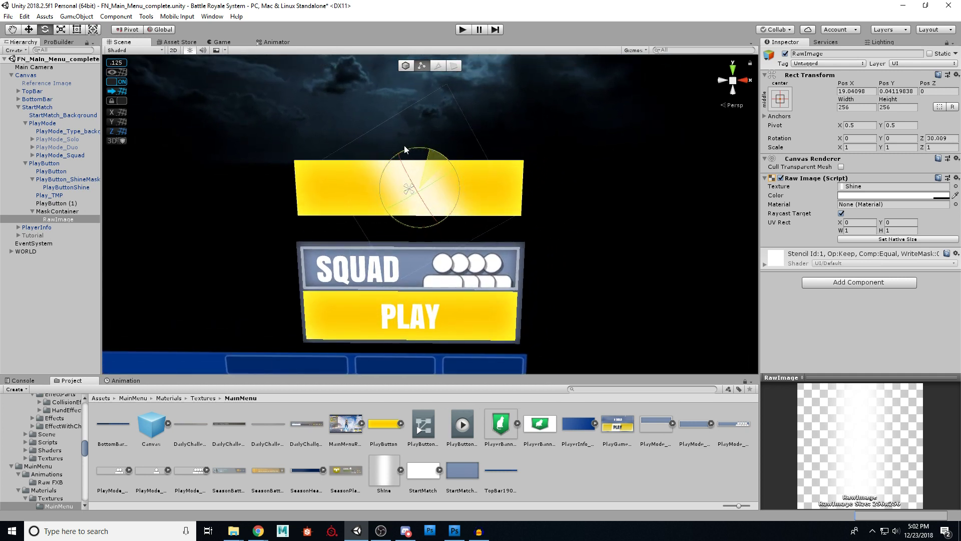
Move the shine RawImage horizontally along the global X axis past the button's left edge, to about Pos X -288.
key("w")
left_click_drag(477, 217, 259, 105, "alt")
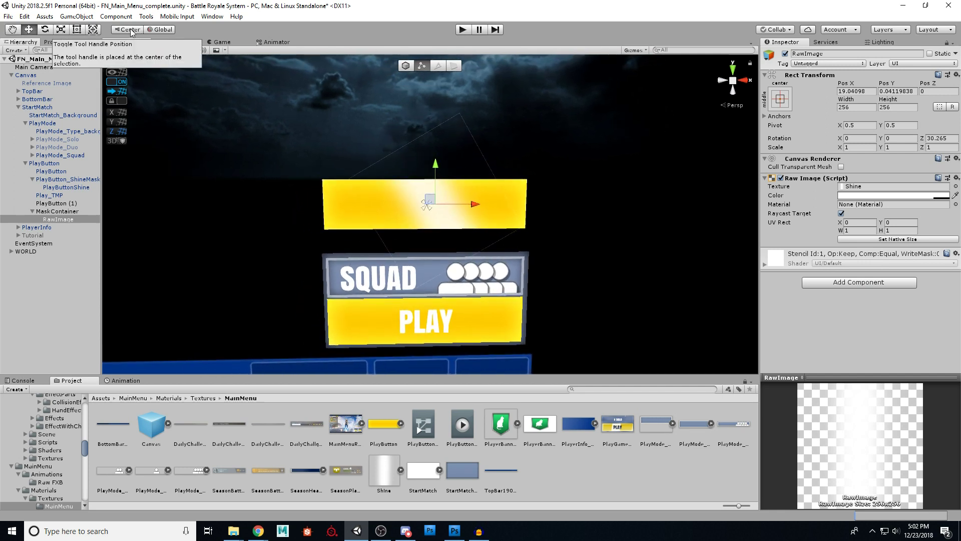
left_click(160, 30)
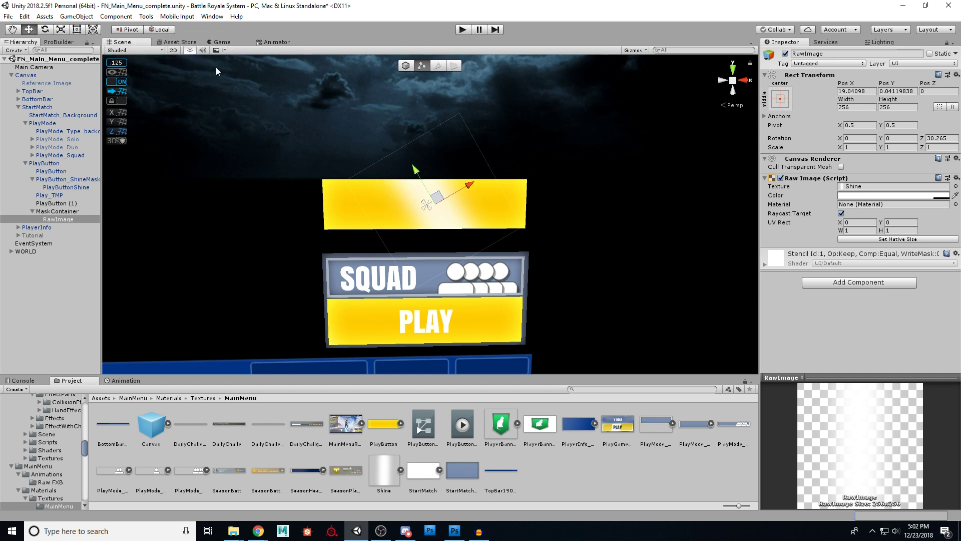
left_click(161, 30)
left_click_drag(458, 204, 302, 208)
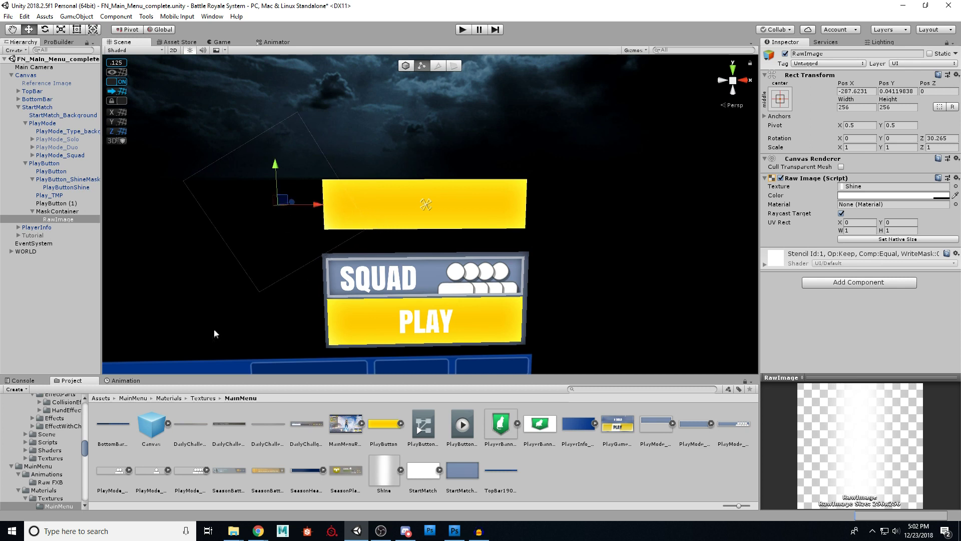
Open the Animation window and create an animation clip named Tutorial_anim for the shine RawImage.
left_click(126, 380)
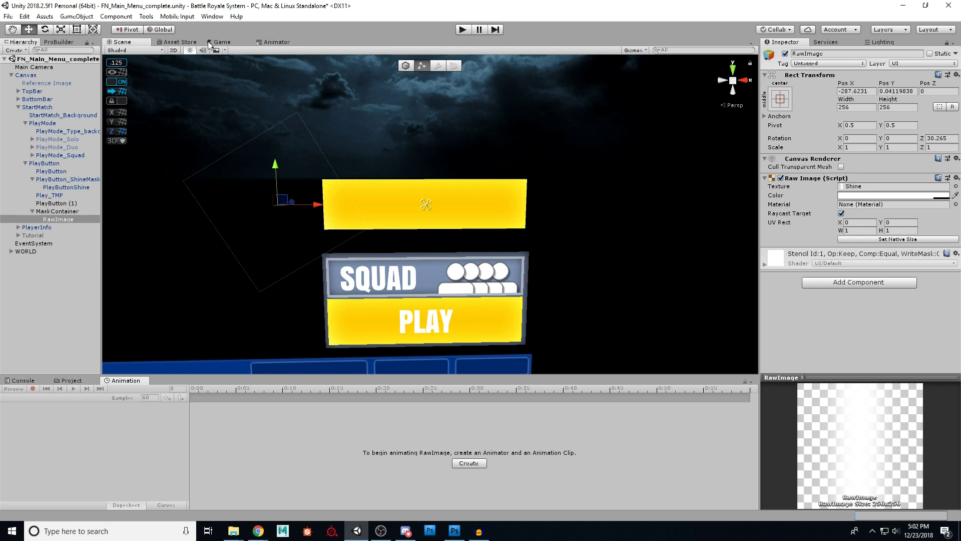
left_click(210, 18)
mouse_move(264, 124)
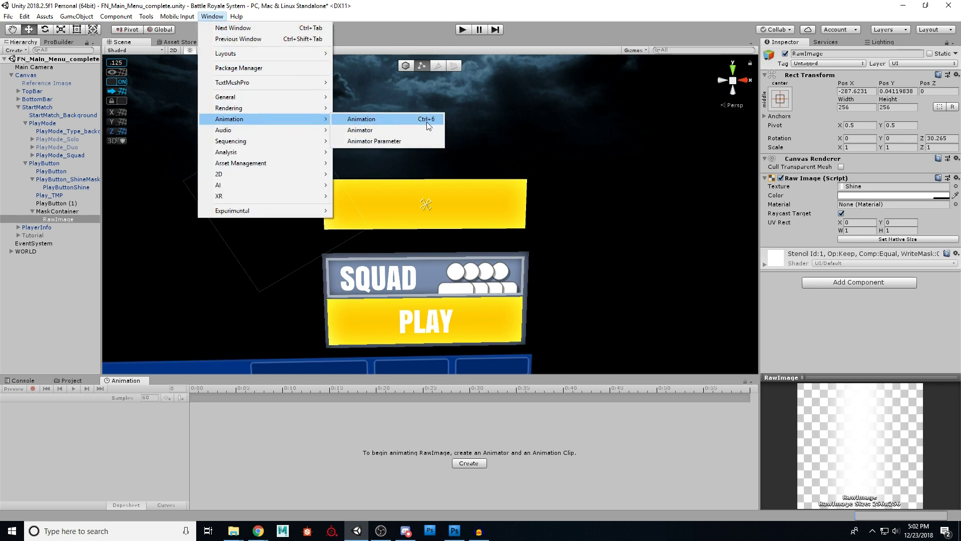
key("Escape")
key("Escape")
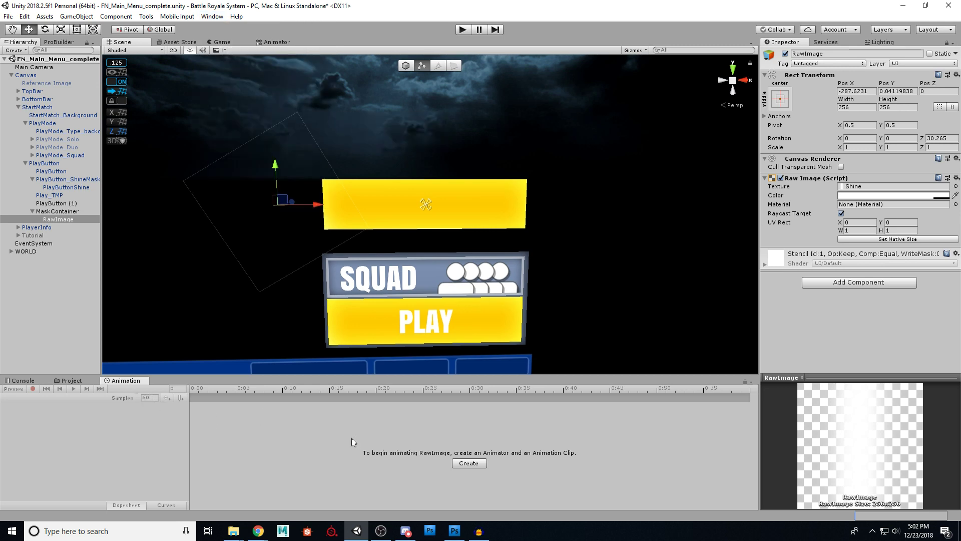
left_click(468, 462)
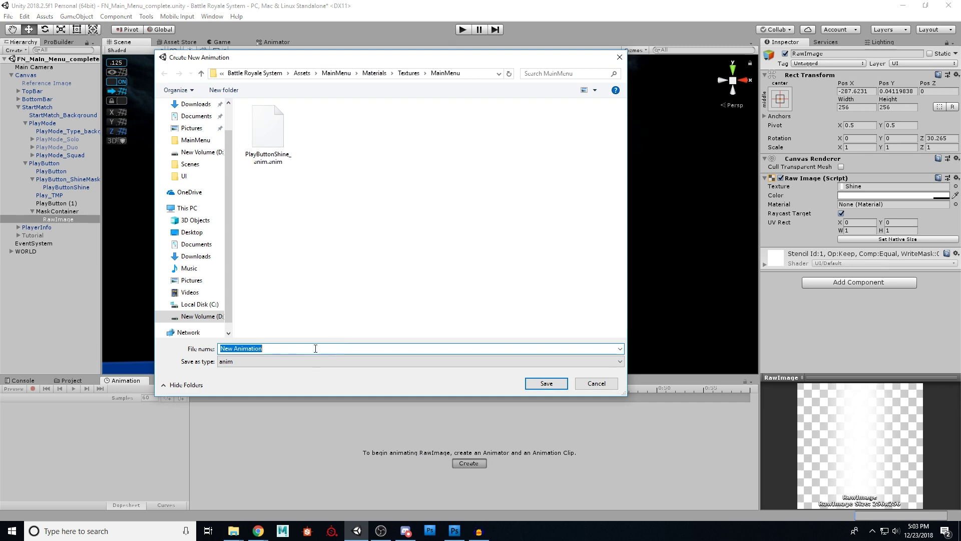
type("Tutorial_anim")
key("Return")
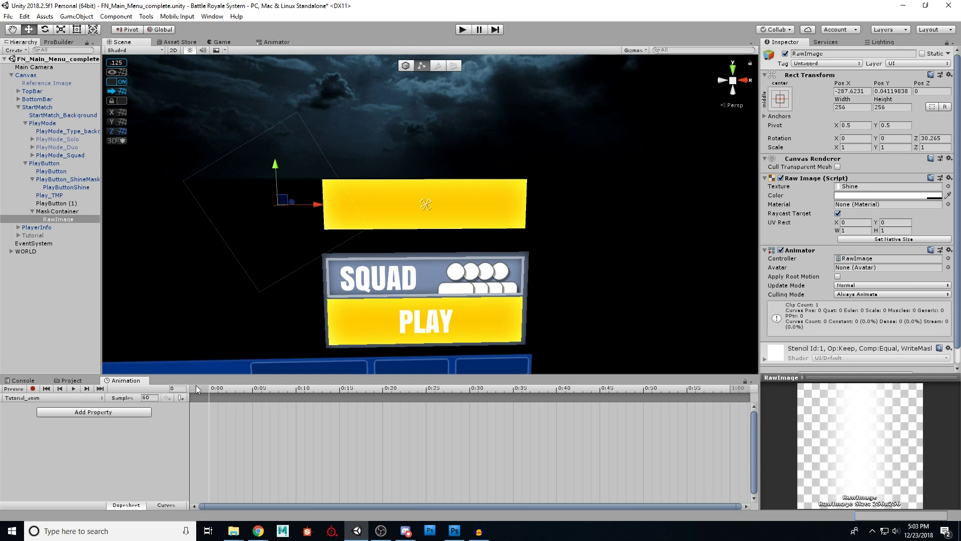
Add the Anchored Position and Raw Image Color properties of the shine RawImage to the Tutorial_anm clip.
left_click(104, 411)
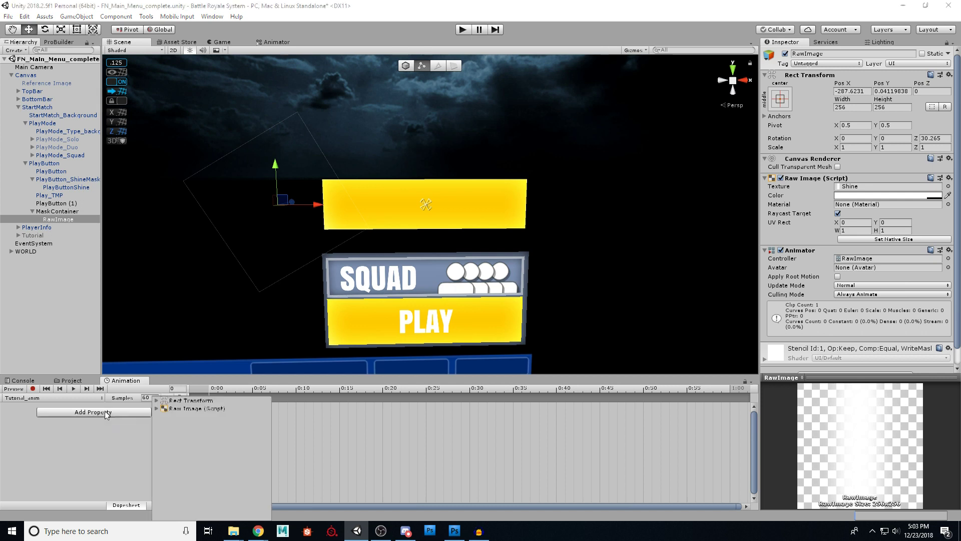
left_click(158, 400)
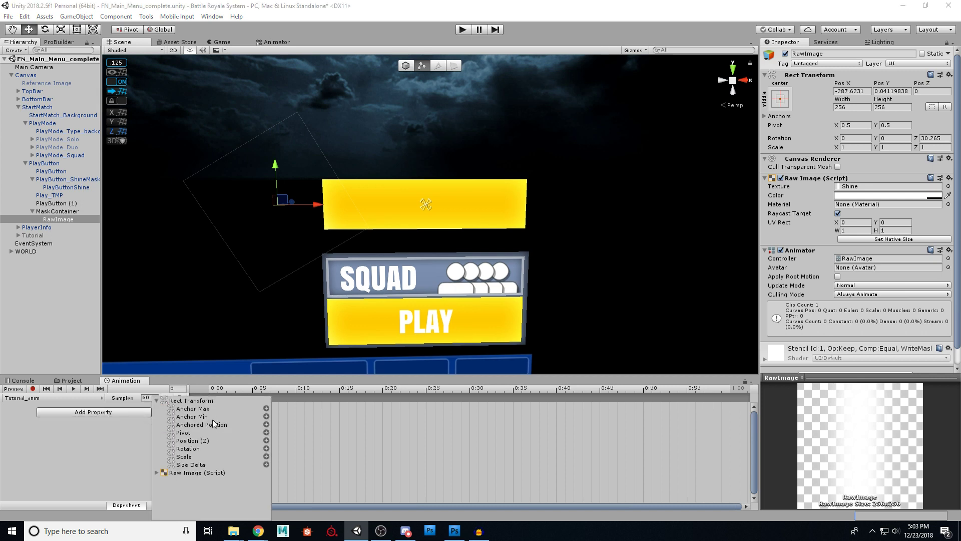
left_click(266, 424)
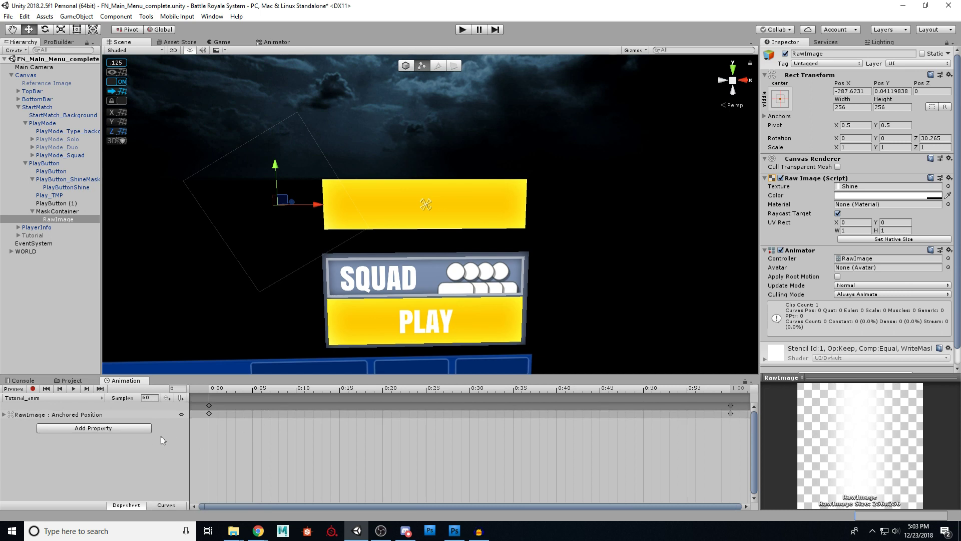
left_click(128, 428)
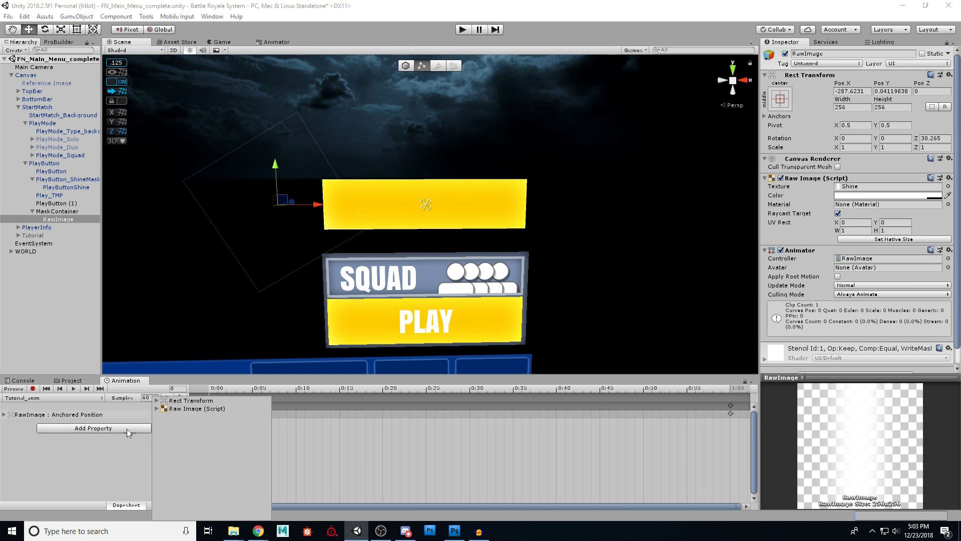
left_click(154, 408)
left_click(265, 417)
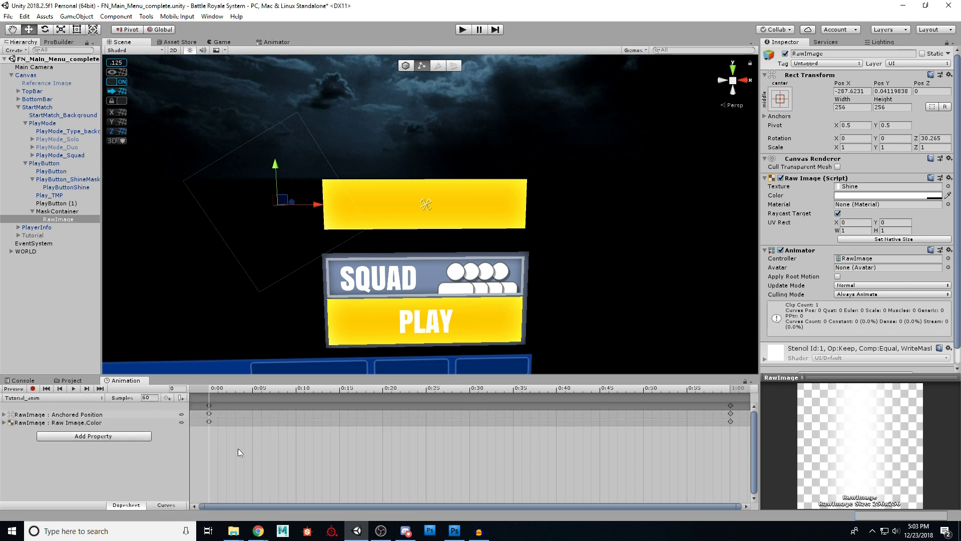
Record a 1:00 keyframe with the shine moved past the button's right edge to about Pos X 290, and preview the sweep in Play mode.
scroll(511, 411, "down", 5)
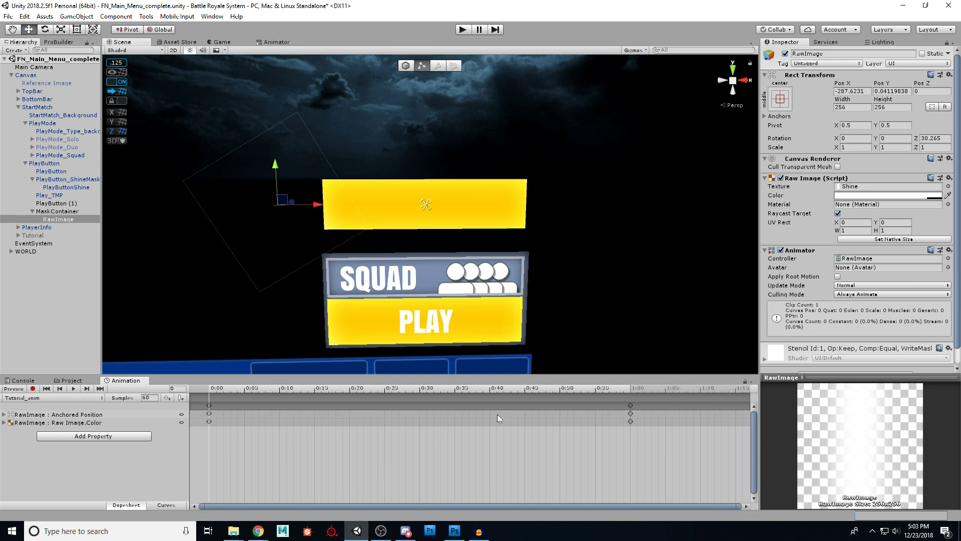
scroll(377, 413, "down", 3)
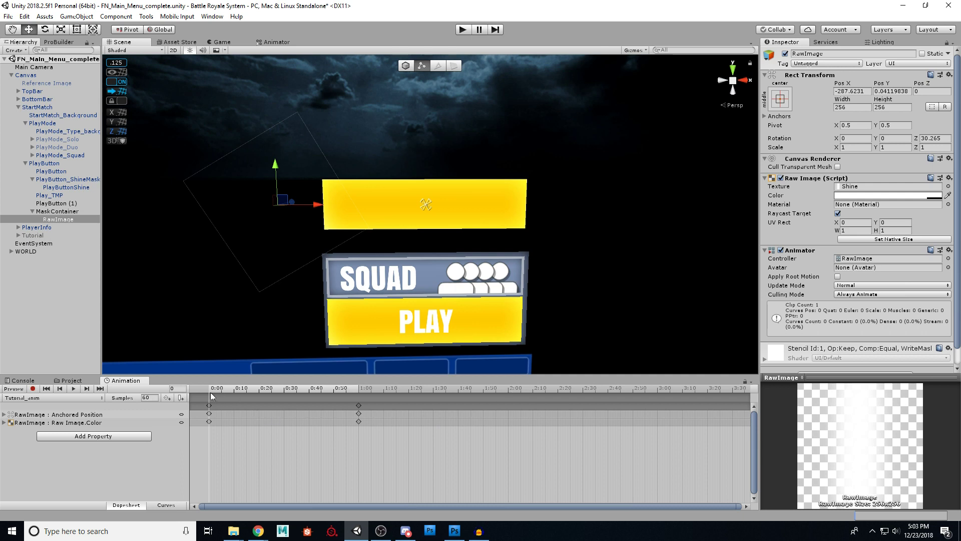
left_click(32, 389)
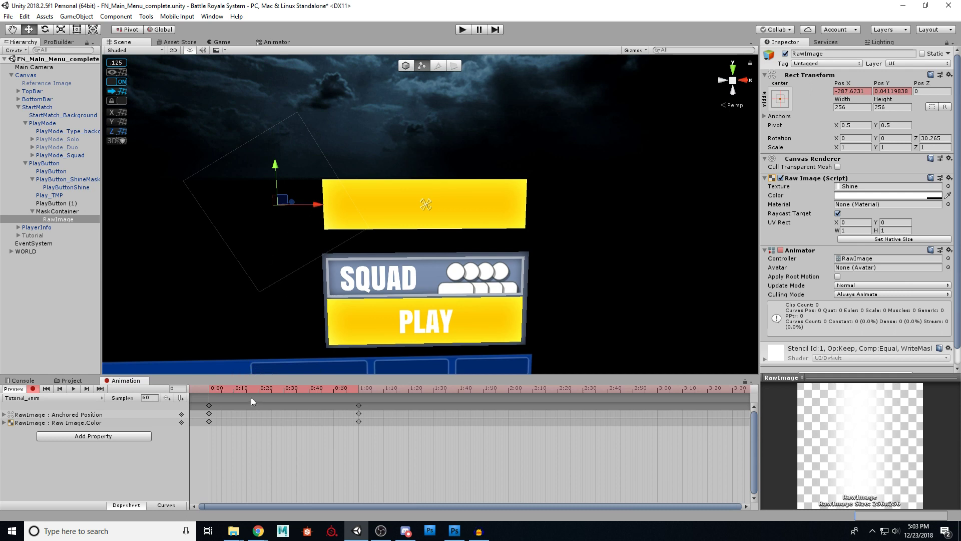
left_click_drag(208, 383, 359, 395)
left_click_drag(319, 208, 619, 206)
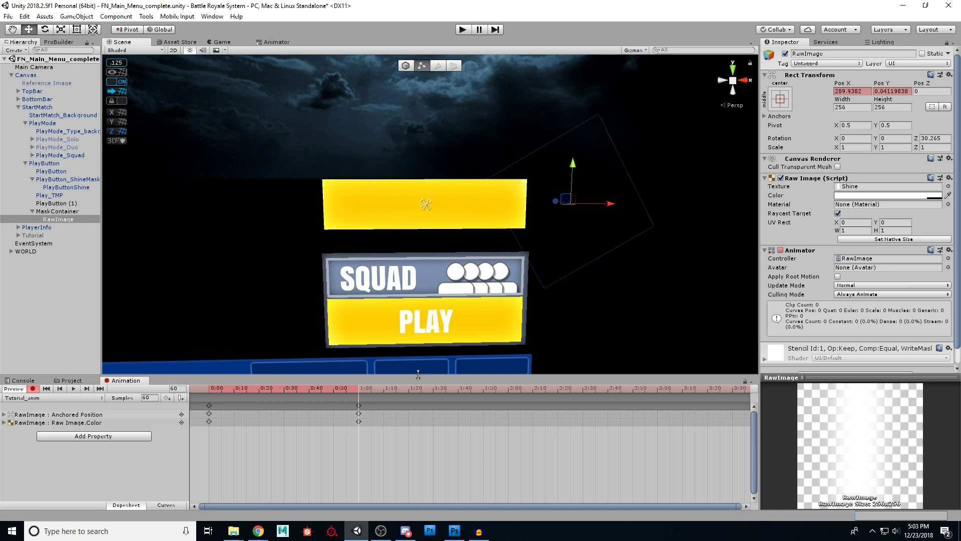
left_click(463, 30)
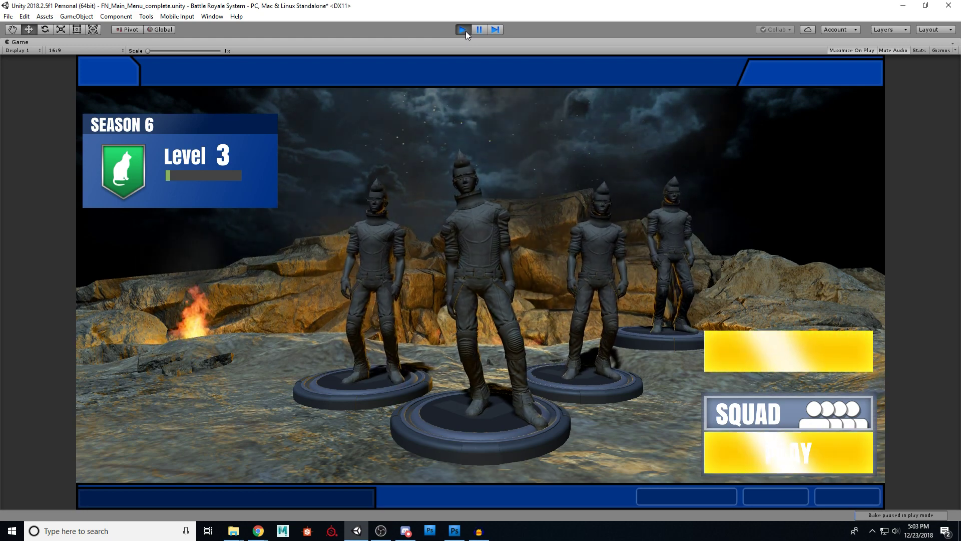
left_click(463, 29)
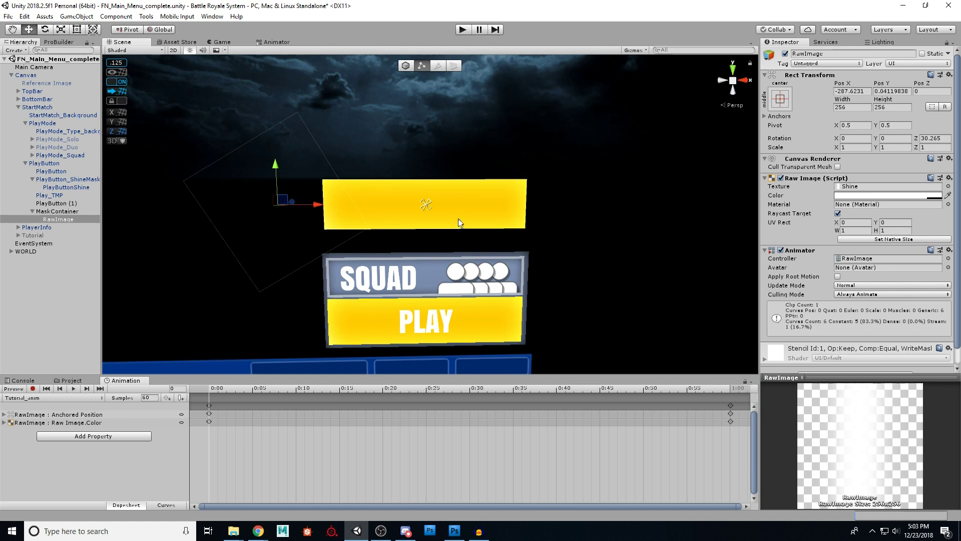
Record a keyframe at frame 59 that sets the shine's Color.a to 0.
scroll(465, 401, "down", 2)
scroll(438, 405, "down", 5)
scroll(404, 407, "down", 1)
left_click(33, 389)
left_click_drag(210, 389, 481, 400)
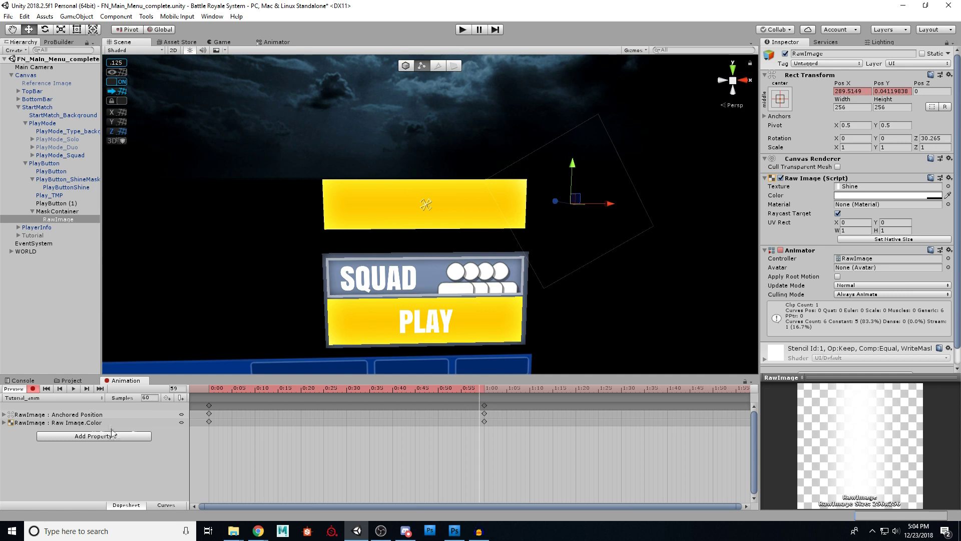
left_click(5, 422)
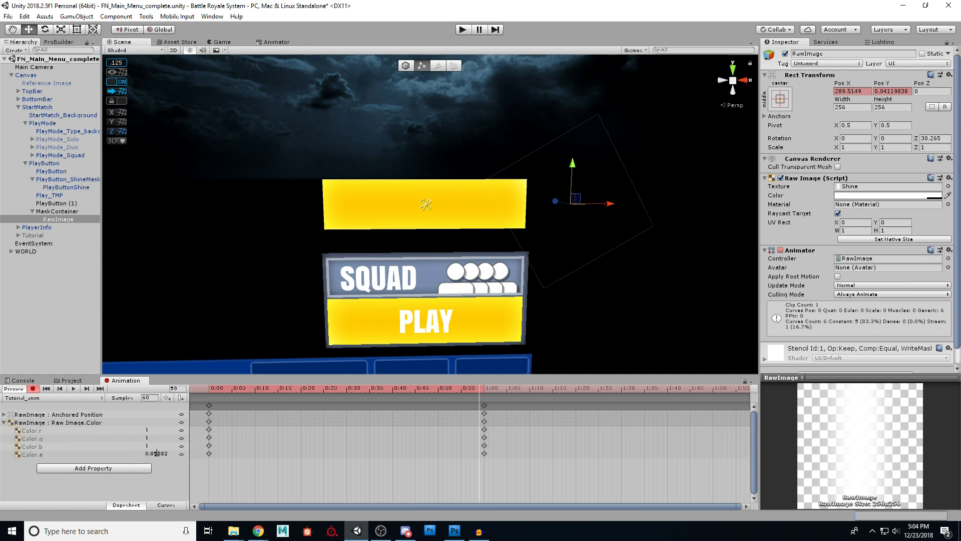
left_click(163, 454)
type("0")
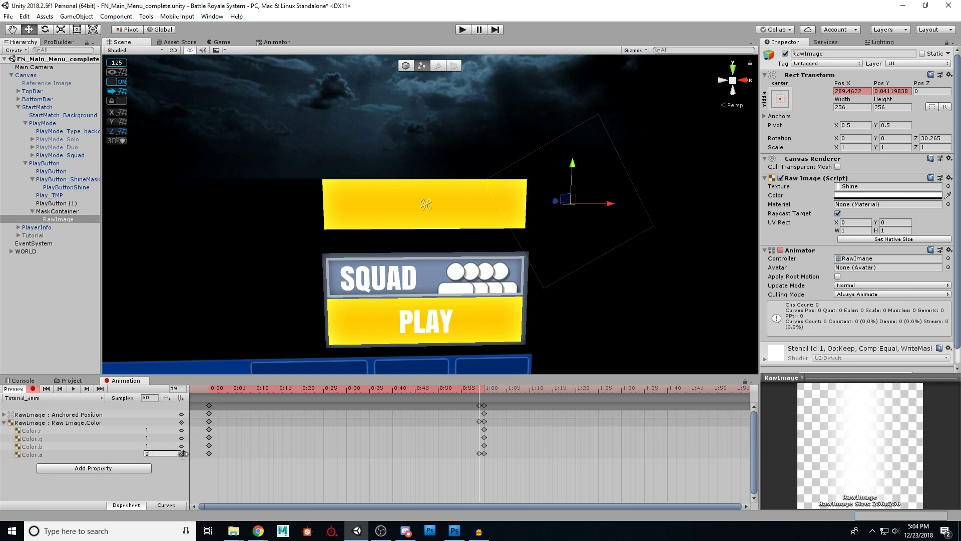
Key the shine's Color.a at 1 on frames 0 and 57, and at 0 on frame 60.
left_click_drag(478, 392, 210, 393)
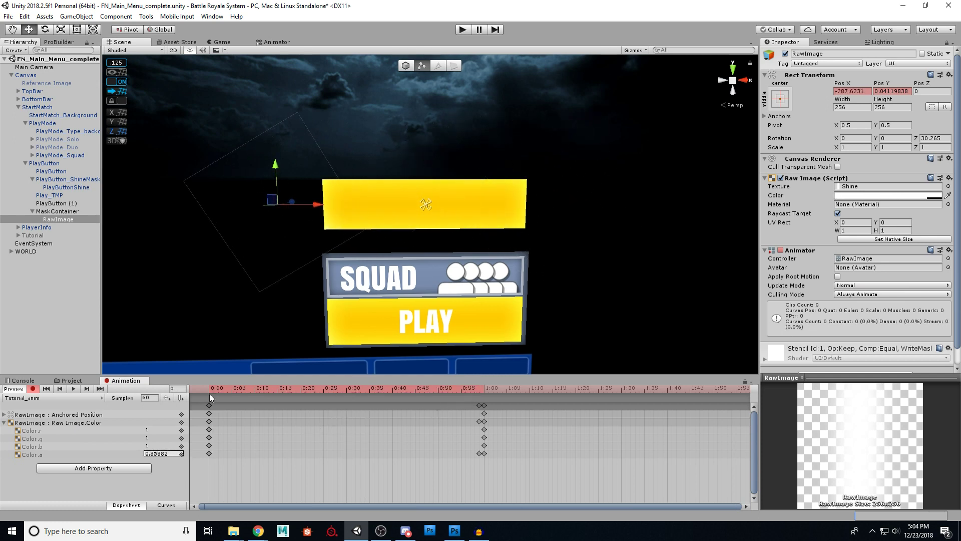
type("1")
left_click_drag(233, 388, 472, 401)
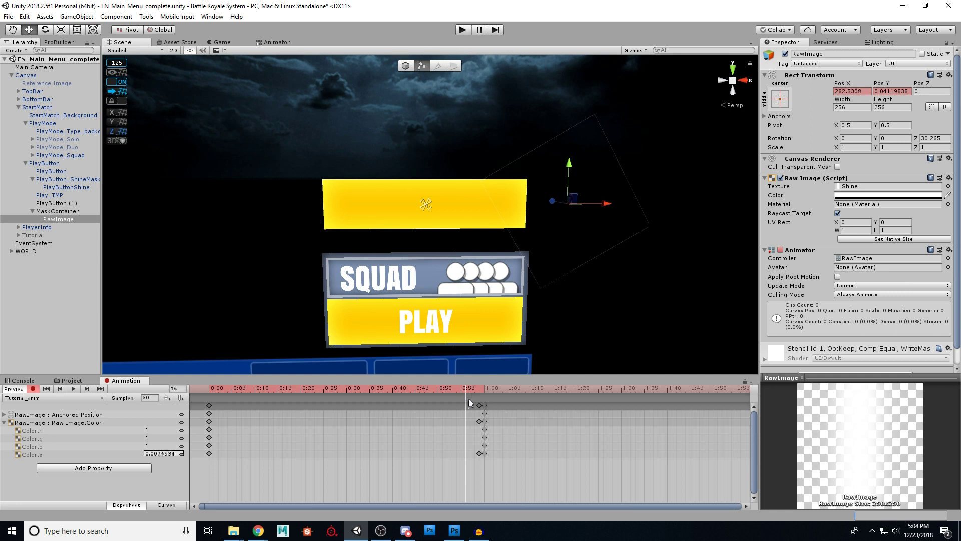
type("1")
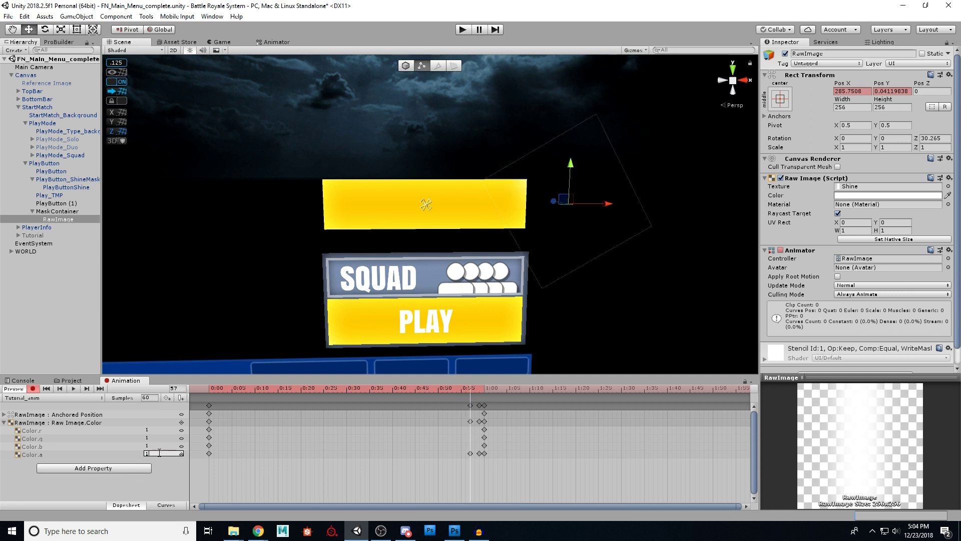
left_click_drag(450, 387, 484, 402)
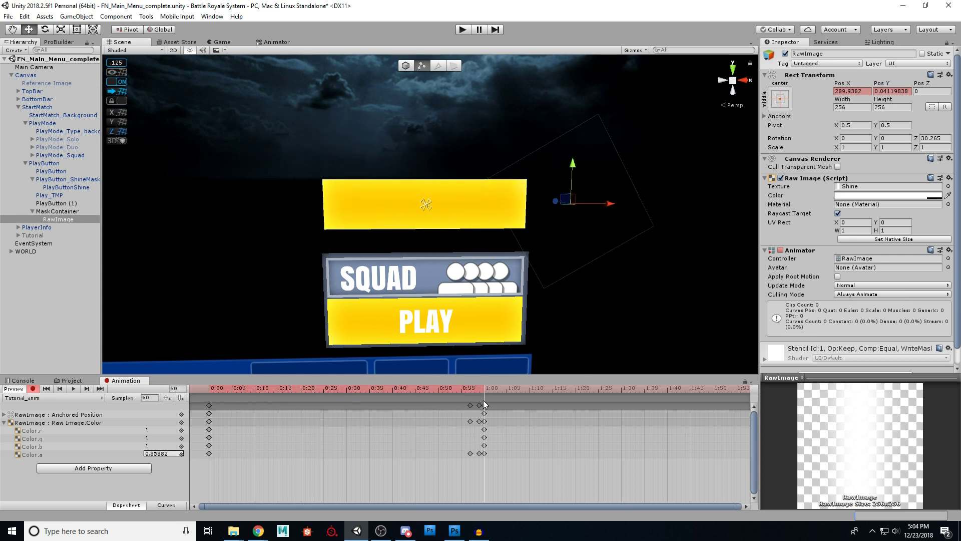
type("0")
Record a keyframe at frame 120 with the shine moved back past the button's left edge, to about Pos X -281.
left_click_drag(479, 388, 640, 390)
middle_click_drag(598, 408, 463, 411)
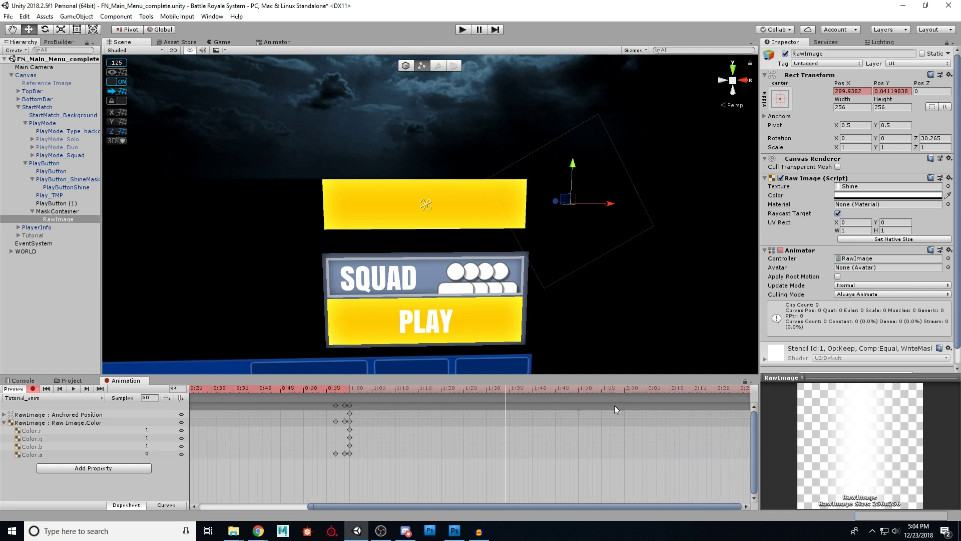
left_click_drag(597, 387, 624, 389)
left_click_drag(613, 205, 332, 209)
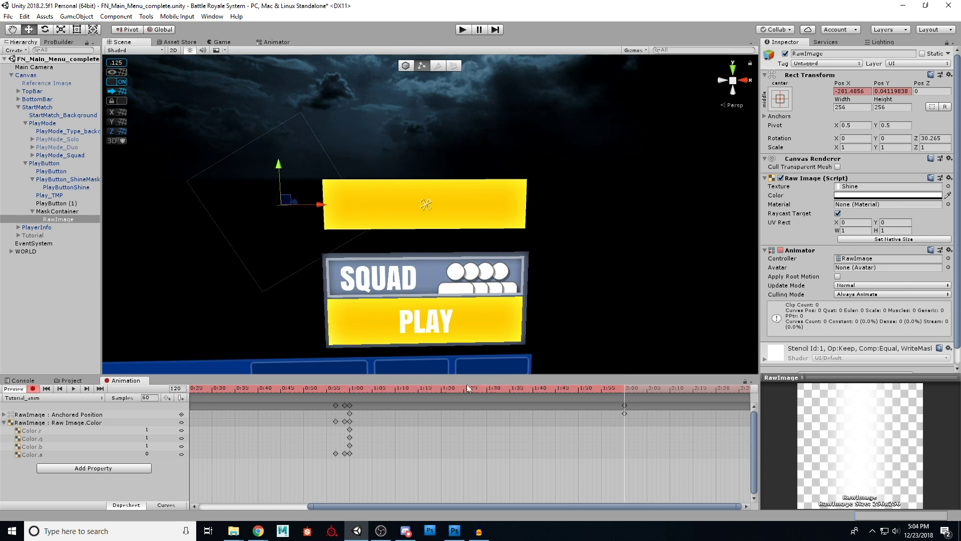
Scrub through the extended shine clip and run the scene to check the looping animation.
left_click_drag(422, 389, 624, 406)
left_click_drag(582, 506, 440, 505)
left_click_drag(392, 391, 582, 392)
left_click(462, 29)
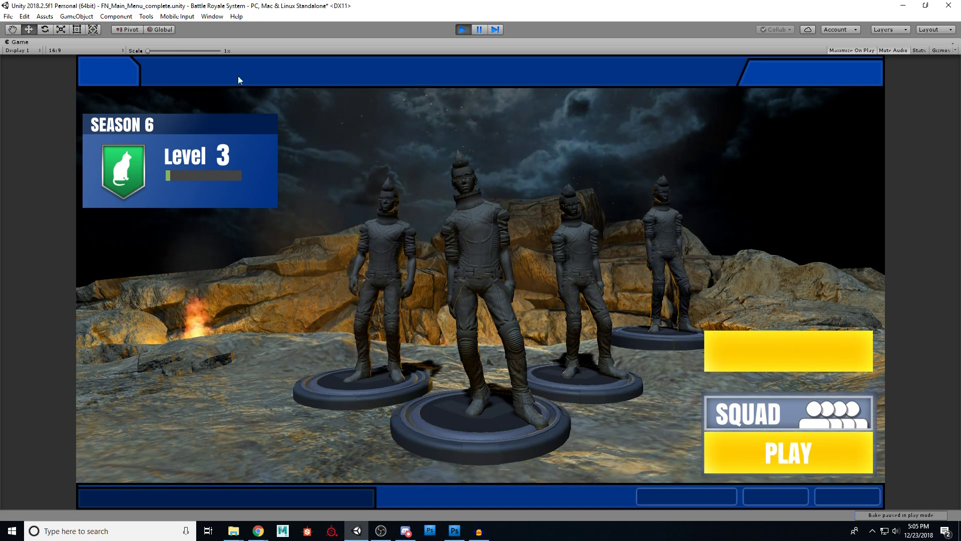
left_click(462, 29)
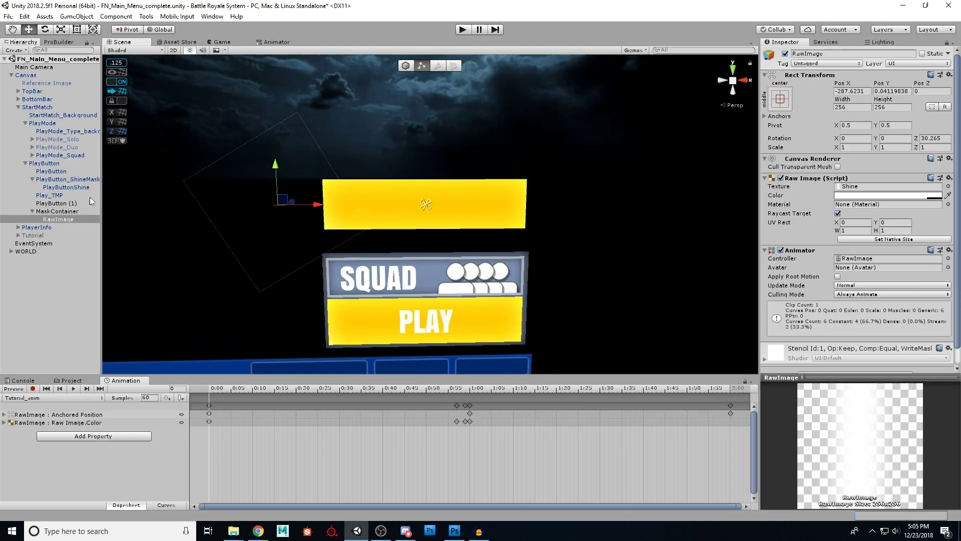
Collapse MaskContainer in the hierarchy and switch the object off and on repeatedly to show its part in the button.
left_click(36, 212)
left_click(33, 211)
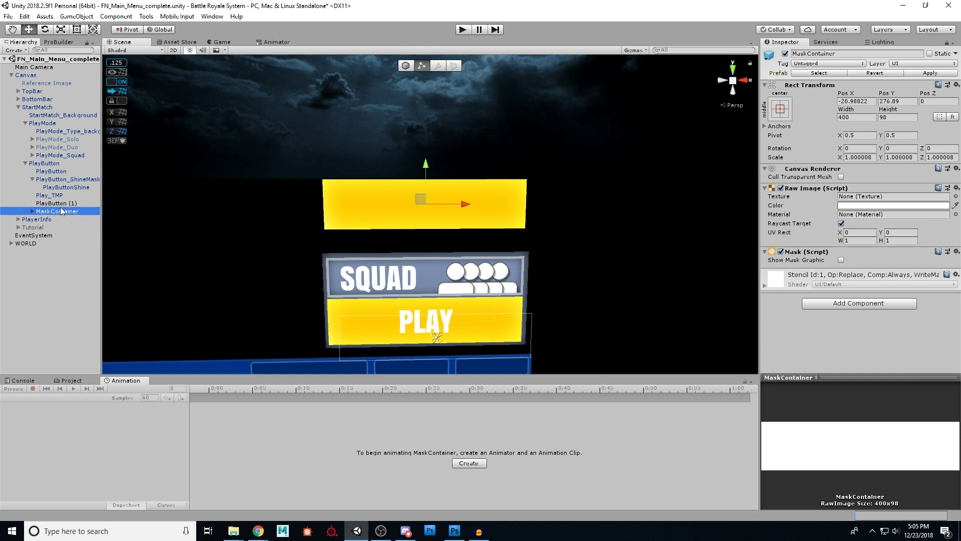
left_click(785, 54)
left_click(786, 53)
left_click(785, 54)
left_click(786, 54)
left_click(786, 53)
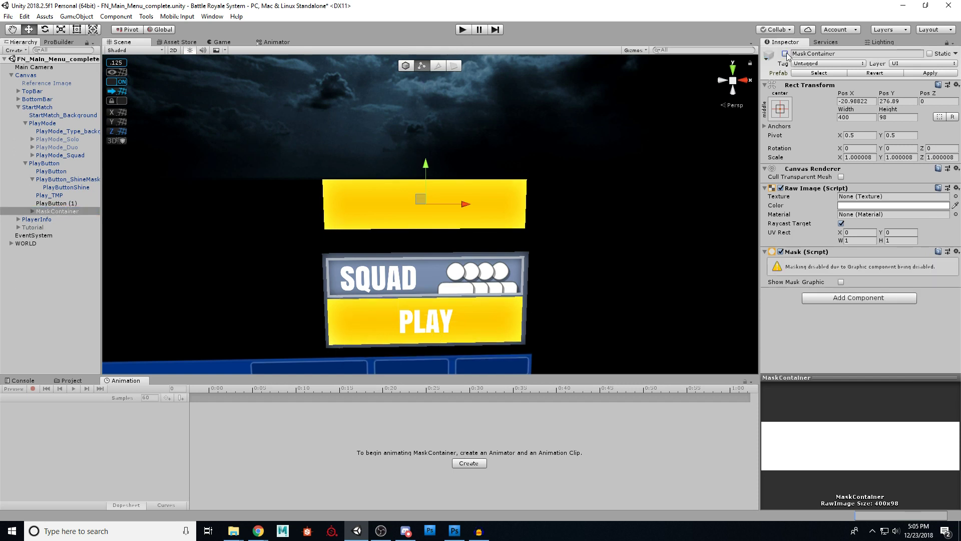
left_click(785, 53)
Switch PlayButton (1) off and back on to show the yellow background, and reselect MaskContainer.
left_click(66, 203)
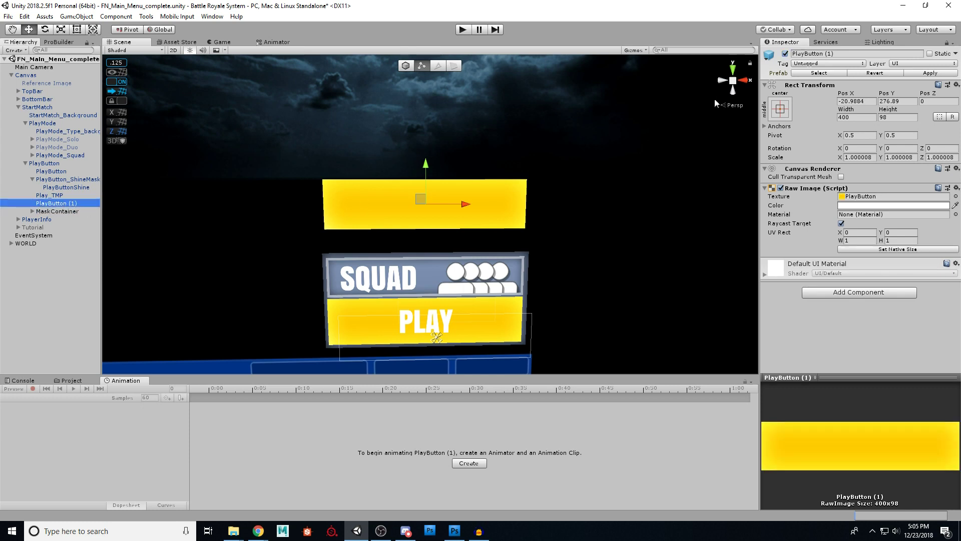
left_click(785, 54)
left_click(786, 54)
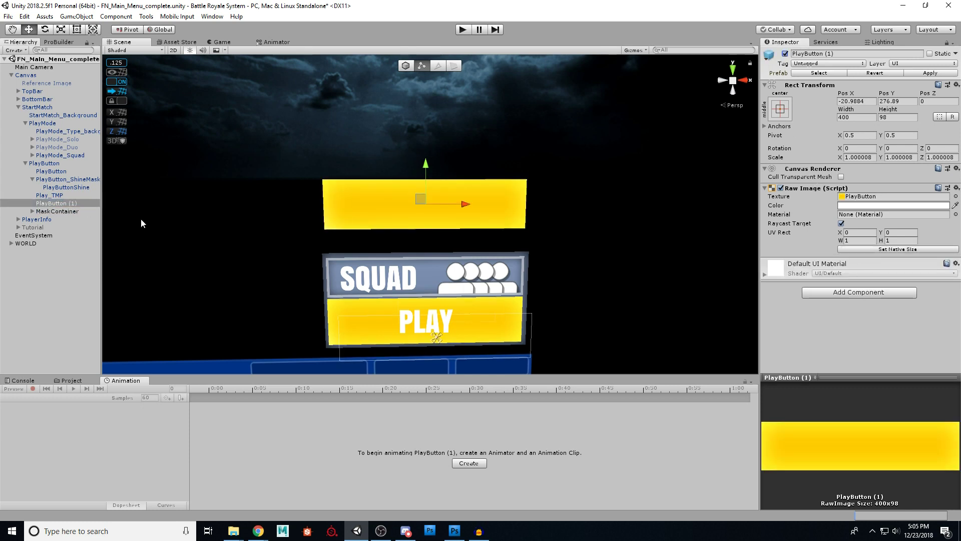
left_click(55, 211)
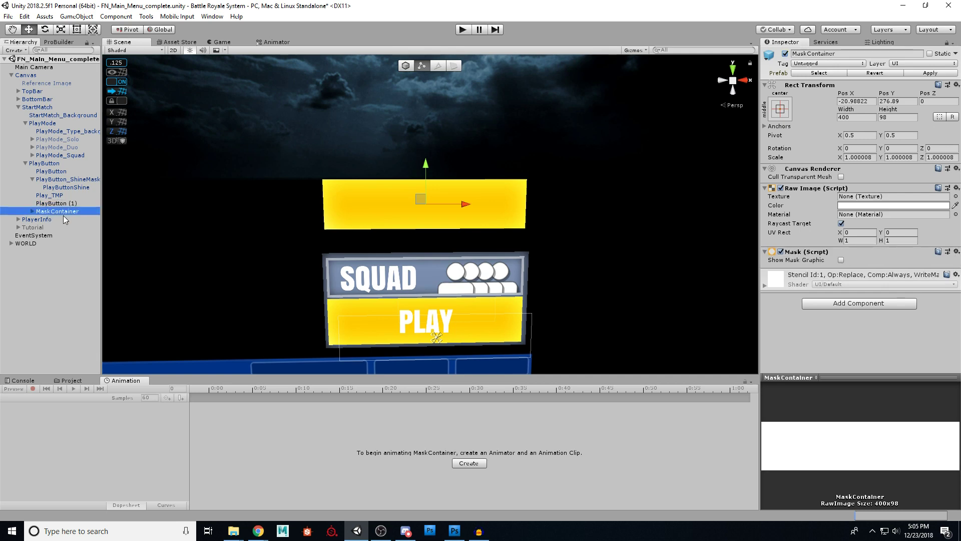
Run the scene from the Game view to compare the new shine with the original play button, and stop it.
left_click(270, 42)
left_click(225, 43)
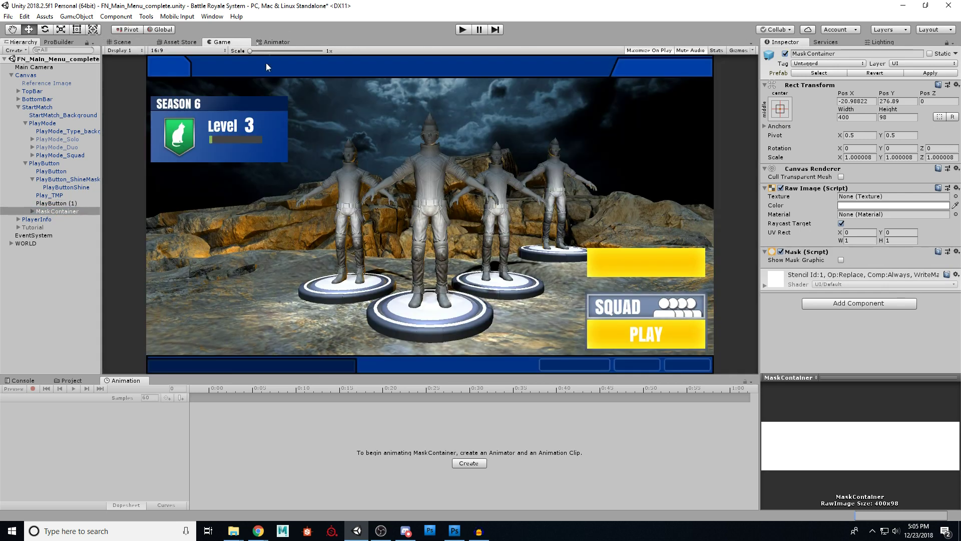
left_click(460, 30)
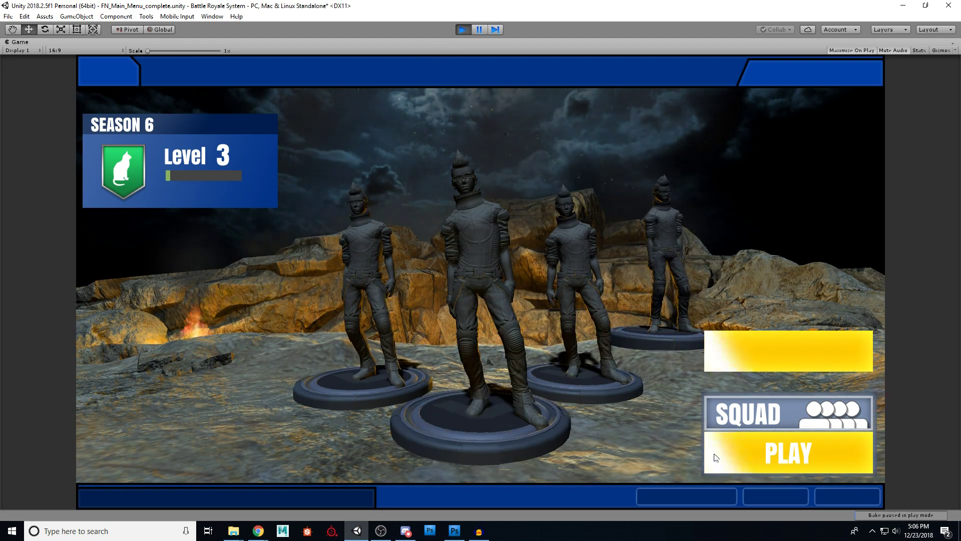
left_click(463, 30)
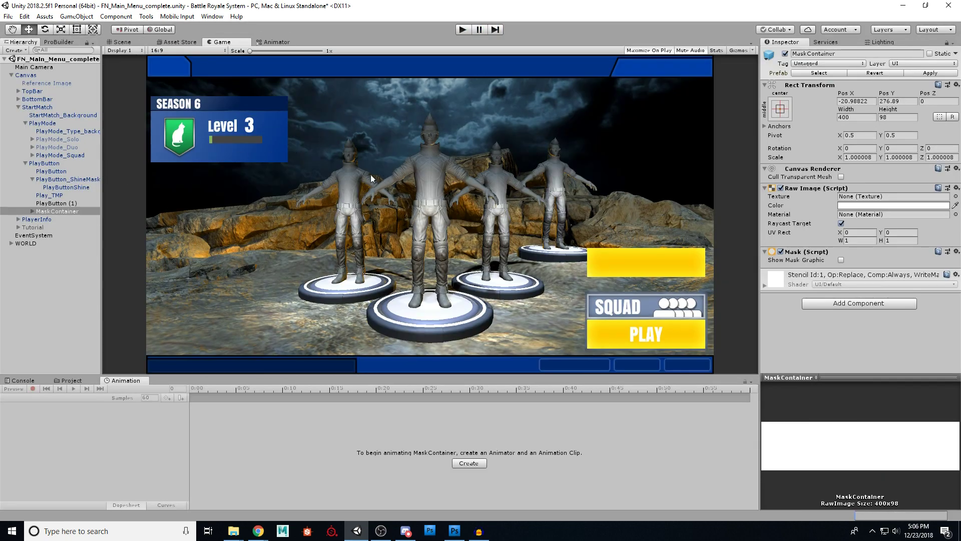